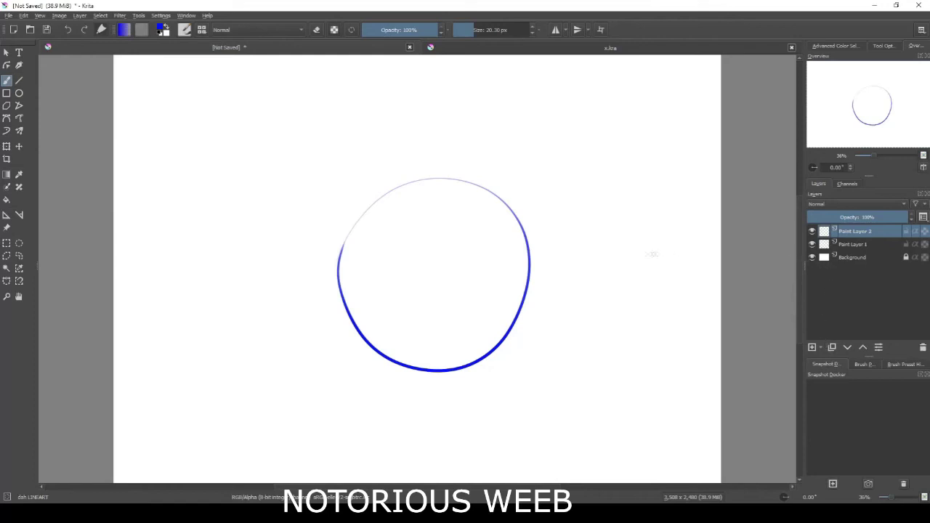
# Step: Fade the Paint Layer 1 sketch to about 43% opacity, undoing strokes made on it
pyautogui.click(851, 244)
pyautogui.moveTo(857, 216); pyautogui.dragTo(843, 218)
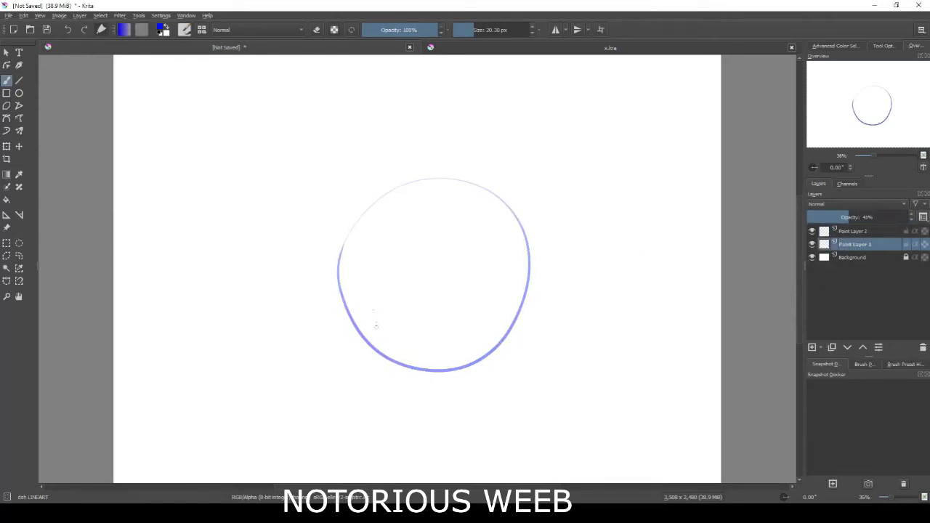
pyautogui.moveTo(342, 237); pyautogui.dragTo(351, 305)
pyautogui.hotkey('ctrl', 'z')
pyautogui.moveTo(347, 228); pyautogui.dragTo(357, 318)
pyautogui.hotkey('ctrl', 'z')
# Step: On Paint Layer 2, ink a dark blue line down the circle's left edge
pyautogui.click(876, 231)
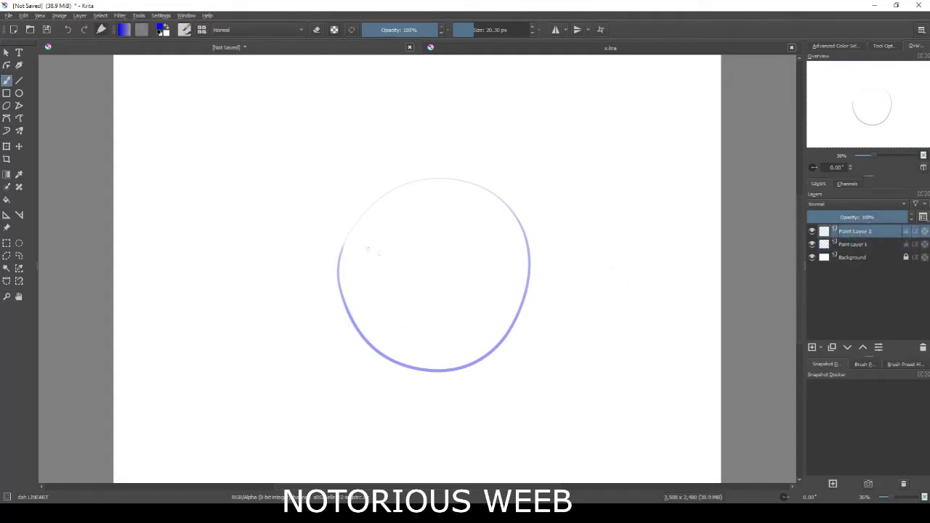
pyautogui.moveTo(354, 231); pyautogui.dragTo(351, 324)
pyautogui.hotkey('ctrl', 'z')
pyautogui.moveTo(343, 222); pyautogui.dragTo(347, 318)
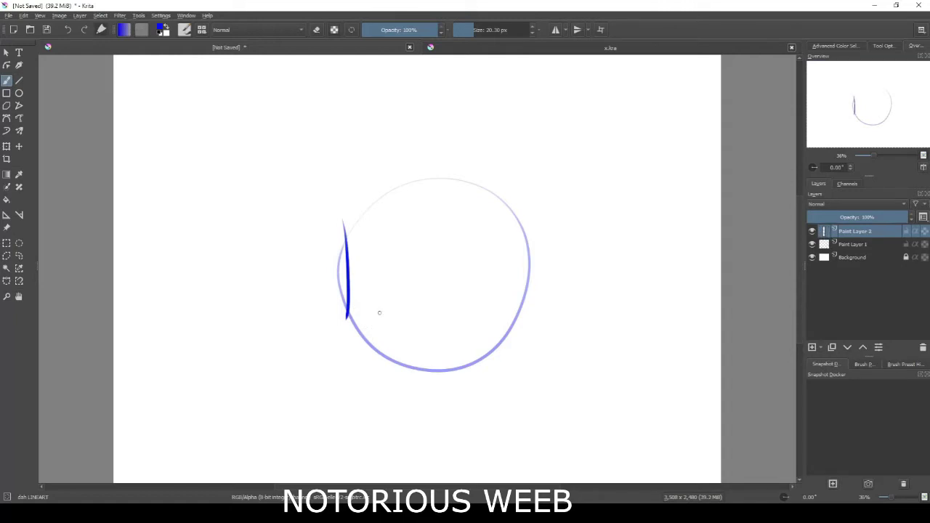
# Step: Zoom in and ink the jaw stroke from the left edge around the lower-left curve
pyautogui.scroll(3, 379, 312)
pyautogui.moveTo(386, 296)
pyautogui.mouseDown()
pyautogui.moveTo(368, 264)
pyautogui.moveTo(348, 256)
pyautogui.mouseUp()
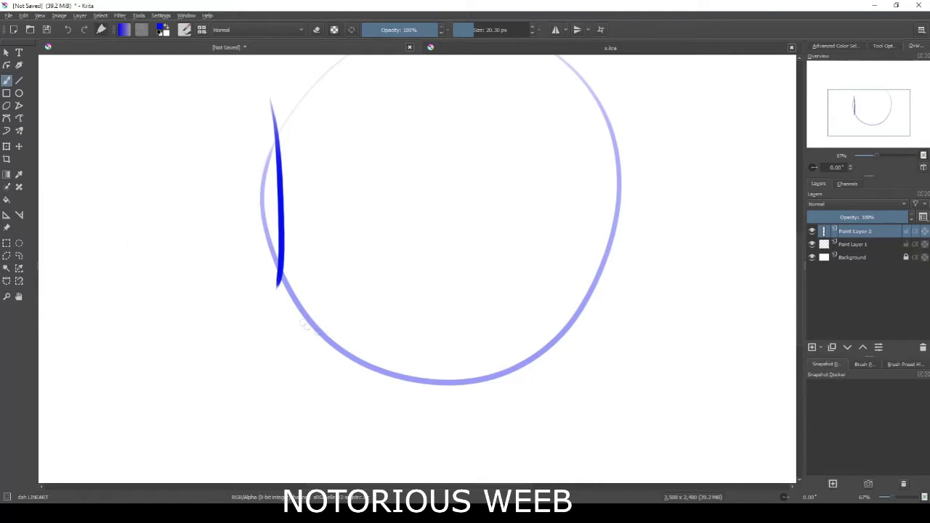
pyautogui.press('e')
pyautogui.press('e')
pyautogui.moveTo(281, 271); pyautogui.dragTo(357, 385)
pyautogui.hotkey('ctrl', 'z')
pyautogui.moveTo(280, 267); pyautogui.dragTo(374, 378)
pyautogui.hotkey('ctrl', 'z')
pyautogui.hotkey('ctrl', 'z')
pyautogui.moveTo(282, 273)
pyautogui.mouseDown()
pyautogui.moveTo(390, 379)
pyautogui.moveTo(377, 384)
pyautogui.mouseUp()
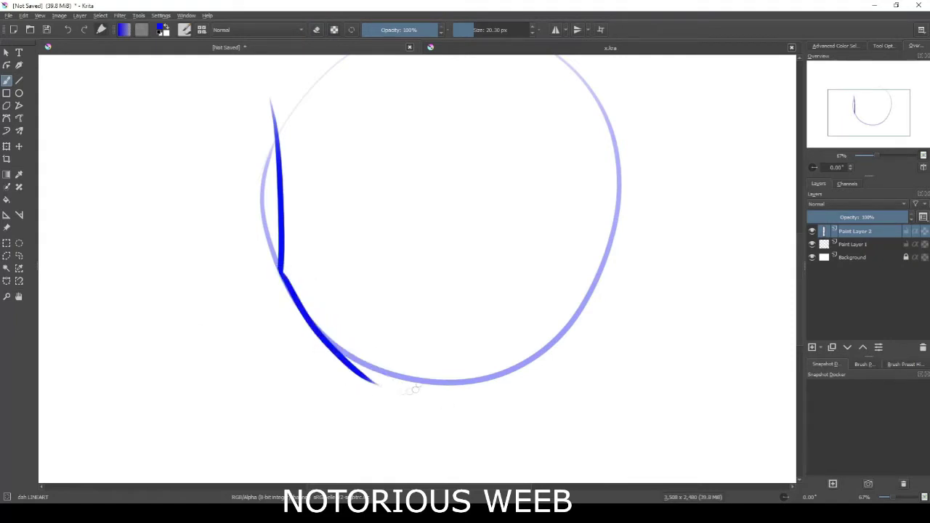
pyautogui.hotkey('ctrl', 'z')
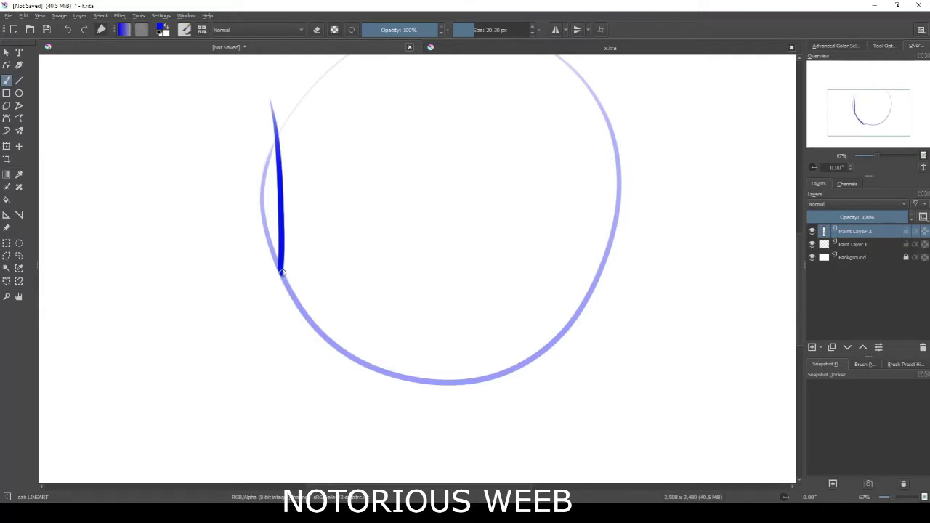
pyautogui.moveTo(282, 273); pyautogui.dragTo(401, 364)
pyautogui.hotkey('ctrl', 'z')
pyautogui.moveTo(281, 274); pyautogui.dragTo(415, 382)
pyautogui.hotkey('ctrl', 'z')
pyautogui.moveTo(282, 274); pyautogui.dragTo(408, 387)
pyautogui.hotkey('ctrl', 'z')
pyautogui.hotkey('ctrl', 'z')
pyautogui.moveTo(281, 274)
pyautogui.mouseDown()
pyautogui.moveTo(451, 377)
pyautogui.moveTo(309, 318)
pyautogui.moveTo(440, 387)
pyautogui.mouseUp()
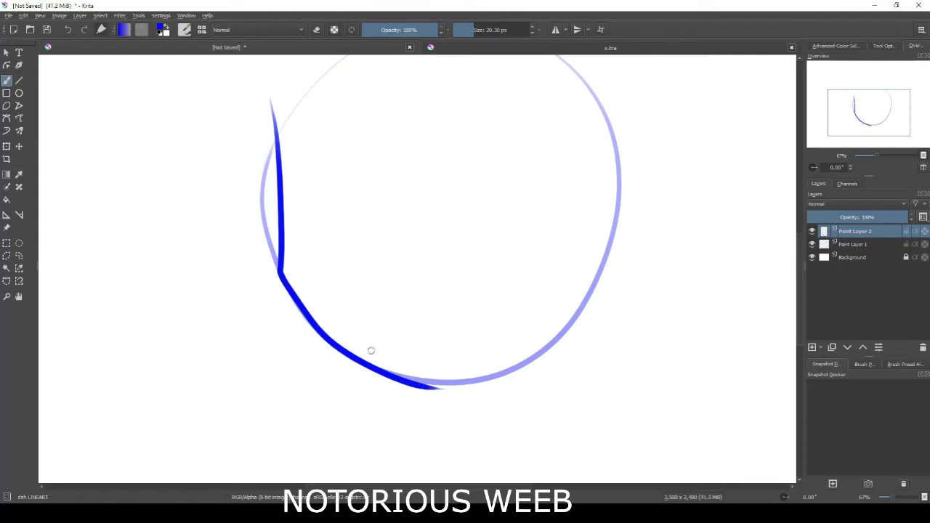
pyautogui.moveTo(369, 343); pyautogui.dragTo(330, 349)
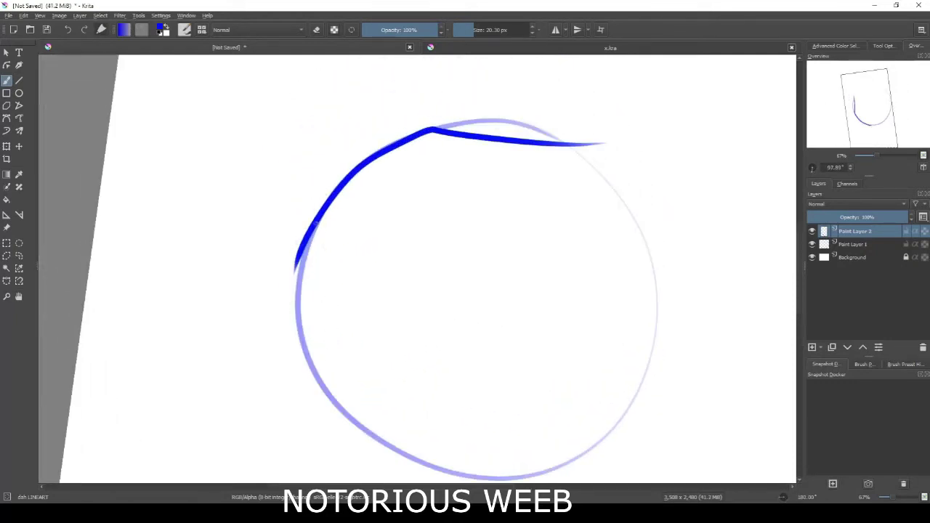
# Step: Ink a line down the side of the head along the circle
pyautogui.moveTo(314, 222); pyautogui.dragTo(341, 405)
pyautogui.hotkey('ctrl', 'z')
pyautogui.moveTo(313, 227); pyautogui.dragTo(325, 404)
pyautogui.hotkey('ctrl', 'z')
pyautogui.moveTo(314, 227); pyautogui.dragTo(373, 407)
pyautogui.hotkey('ctrl', 'z')
pyautogui.hotkey('ctrl', 'z')
pyautogui.moveTo(312, 227); pyautogui.dragTo(333, 417)
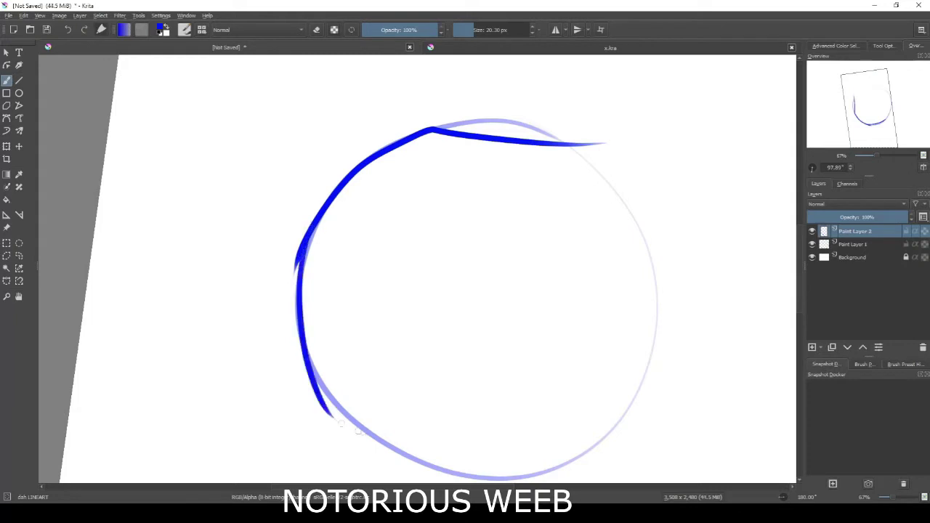
# Step: Erase the overlapping tail of the old stroke, then continue the outline downward
pyautogui.press('e')
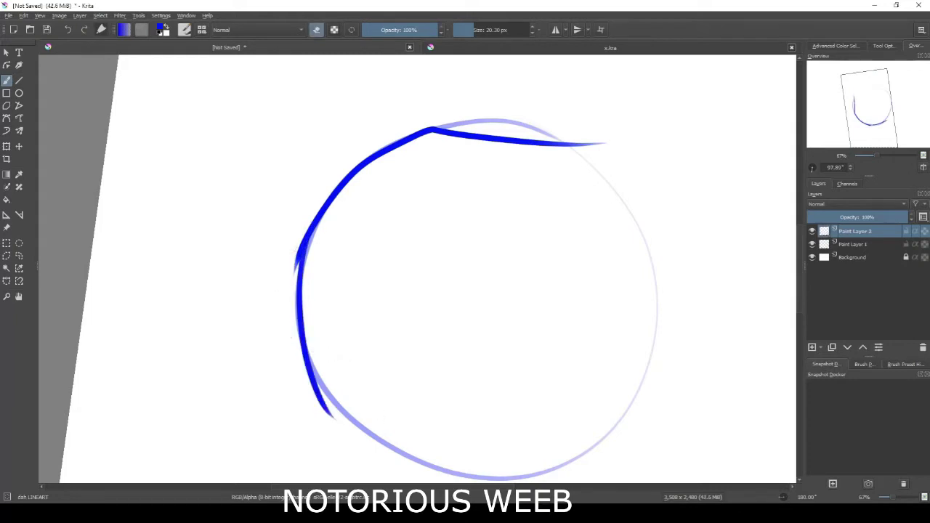
pyautogui.moveTo(297, 234); pyautogui.dragTo(292, 281)
pyautogui.hotkey('ctrl', 'z')
pyautogui.hotkey('ctrl', 'z')
pyautogui.moveTo(300, 234)
pyautogui.mouseDown()
pyautogui.moveTo(311, 232)
pyautogui.moveTo(313, 205)
pyautogui.moveTo(306, 240)
pyautogui.moveTo(311, 231)
pyautogui.mouseUp()
pyautogui.hotkey('ctrl', 'z')
pyautogui.press('e')
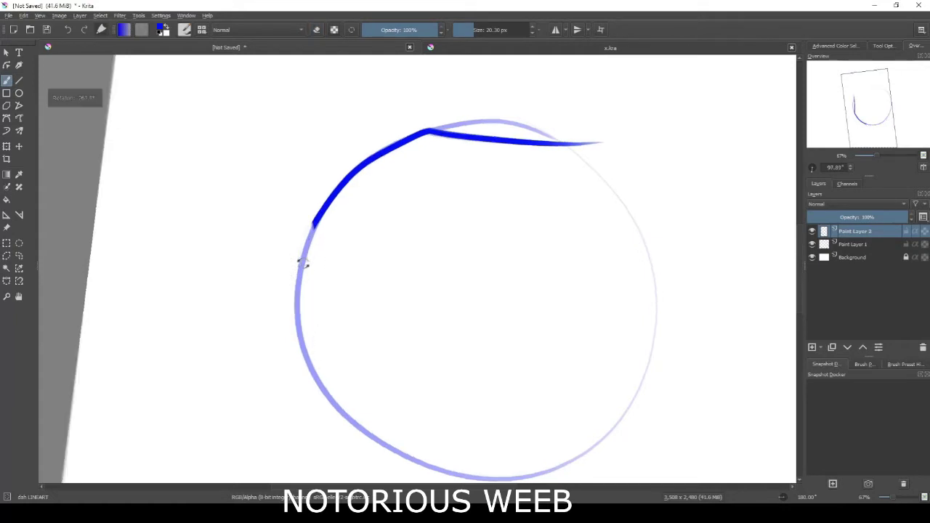
pyautogui.moveTo(305, 260); pyautogui.dragTo(324, 369)
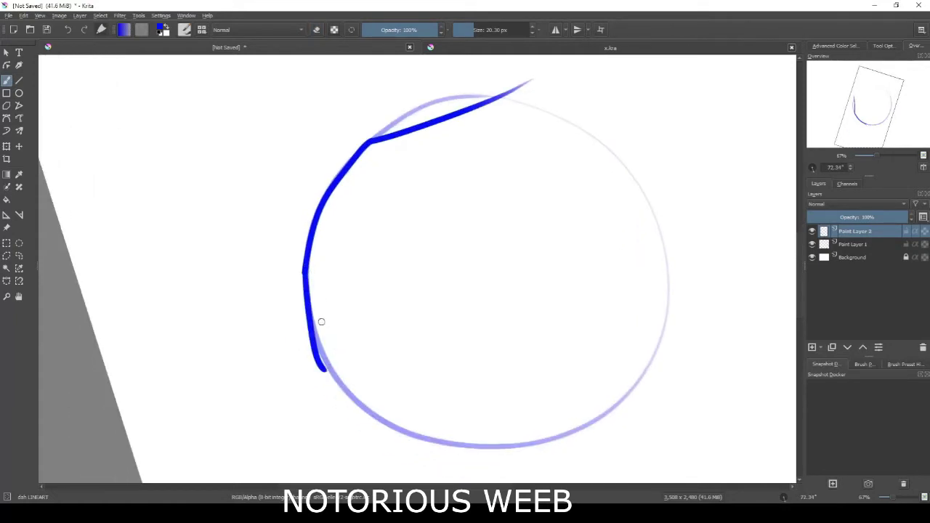
# Step: Redraw the continuation stroke longer across the bottom of the circle
pyautogui.hotkey('ctrl', 'z')
pyautogui.moveTo(306, 273); pyautogui.dragTo(347, 387)
pyautogui.moveTo(306, 326)
pyautogui.mouseDown()
pyautogui.moveTo(287, 276)
pyautogui.moveTo(286, 356)
pyautogui.mouseUp()
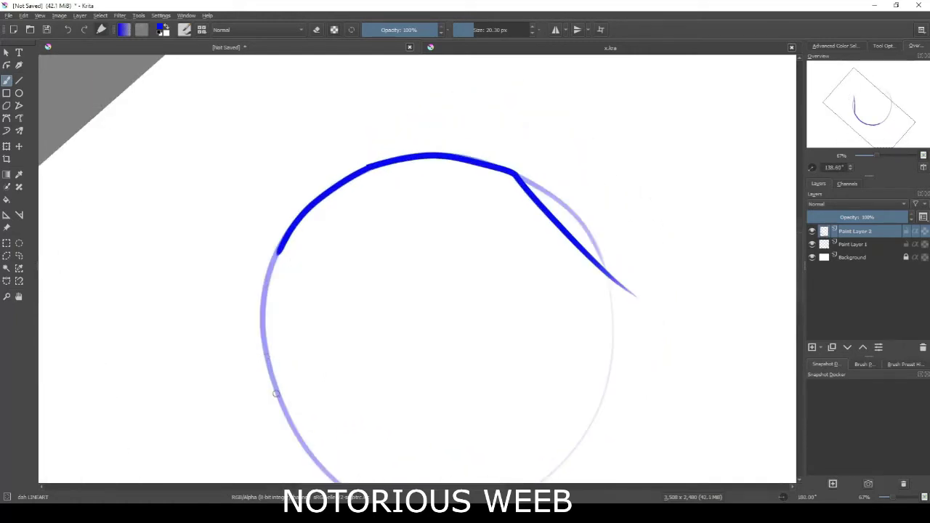
pyautogui.moveTo(277, 390); pyautogui.dragTo(284, 204)
pyautogui.hotkey('ctrl', 'z')
pyautogui.moveTo(293, 301); pyautogui.dragTo(284, 259)
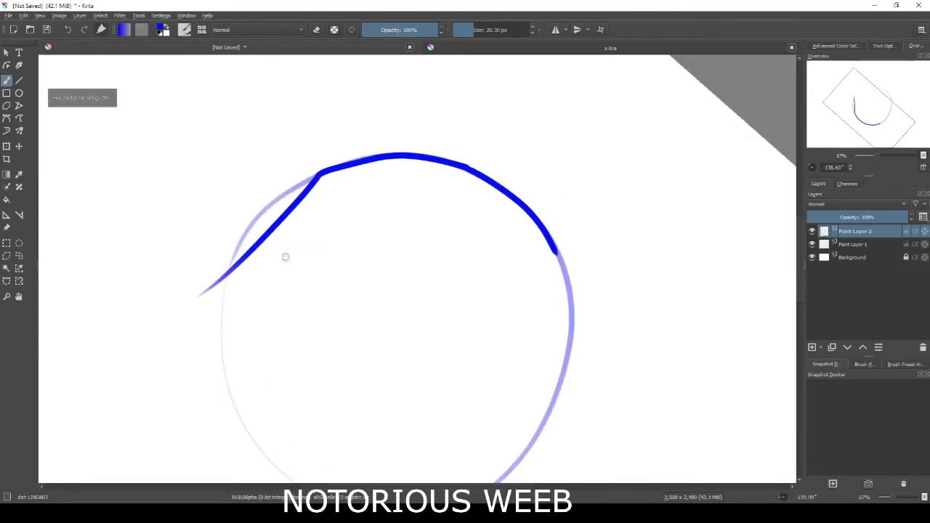
# Step: Ink a blue line down the circle's right edge
pyautogui.moveTo(558, 249); pyautogui.dragTo(579, 355)
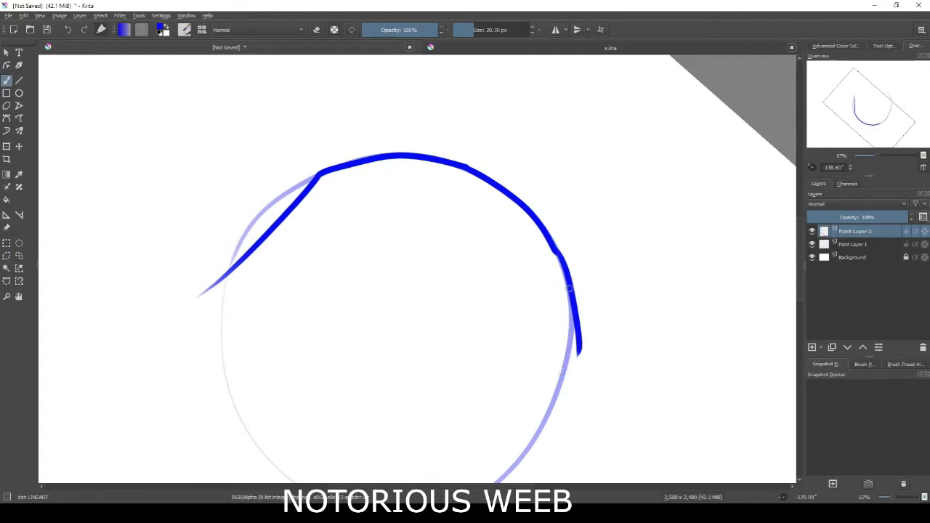
pyautogui.hotkey('ctrl', 'z')
pyautogui.hotkey('ctrl', 'z')
pyautogui.moveTo(557, 247); pyautogui.dragTo(573, 384)
pyautogui.hotkey('ctrl', 'z')
pyautogui.hotkey('ctrl', 'z')
pyautogui.moveTo(552, 240); pyautogui.dragTo(576, 385)
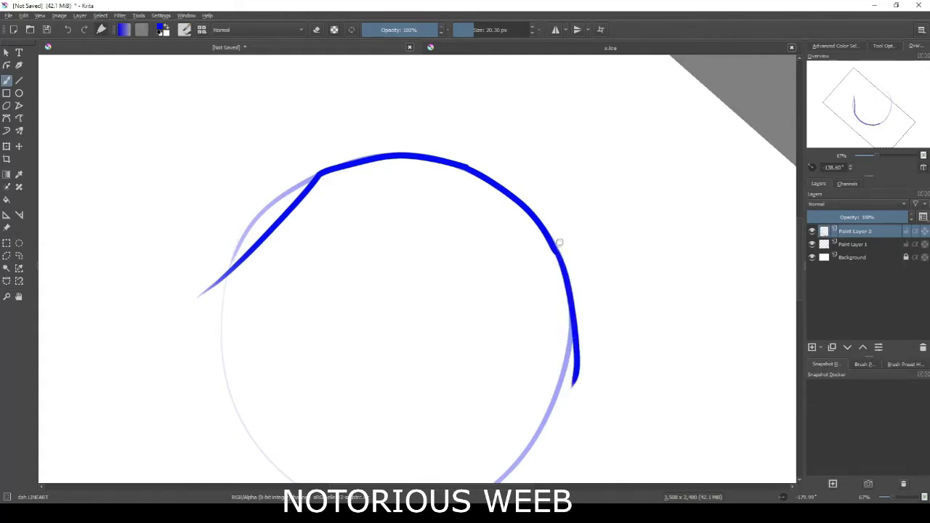
pyautogui.hotkey('ctrl', 'z')
pyautogui.moveTo(554, 241); pyautogui.dragTo(569, 406)
pyautogui.hotkey('ctrl', 'z')
pyautogui.moveTo(554, 247); pyautogui.dragTo(550, 372)
pyautogui.hotkey('ctrl', 'z')
pyautogui.moveTo(554, 243); pyautogui.dragTo(534, 444)
pyautogui.hotkey('ctrl', 'z')
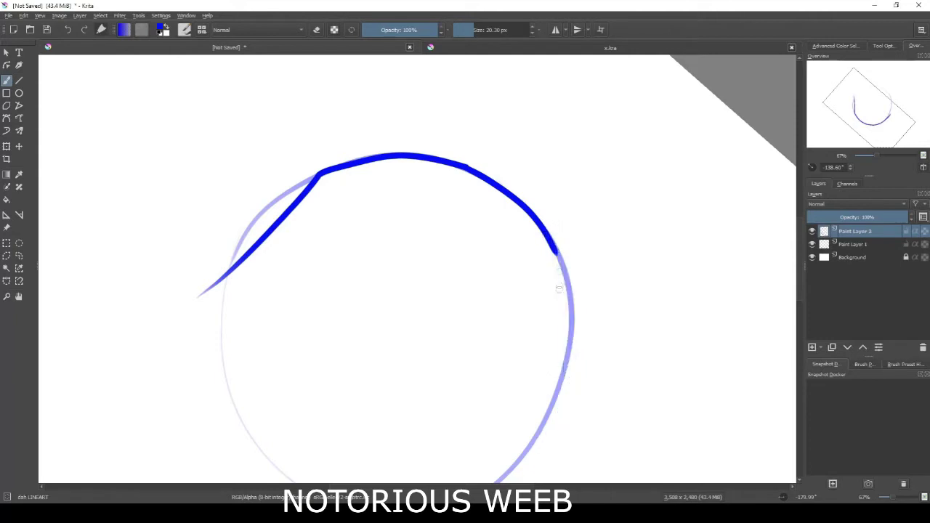
pyautogui.moveTo(552, 253); pyautogui.dragTo(536, 392)
pyautogui.hotkey('ctrl', 'z')
pyautogui.moveTo(550, 236); pyautogui.dragTo(547, 423)
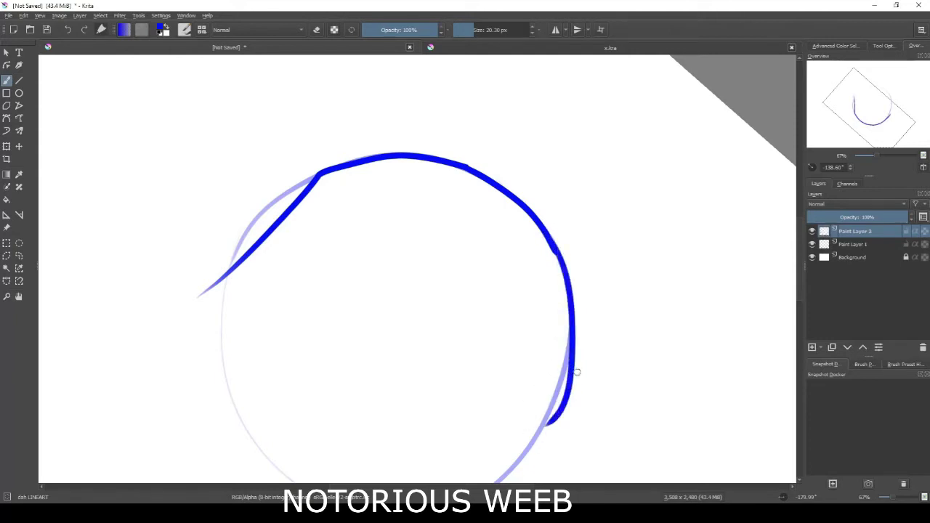
# Step: Erase the lower overshoot of the right edge line
pyautogui.press('e')
pyautogui.moveTo(574, 340)
pyautogui.mouseDown()
pyautogui.moveTo(559, 411)
pyautogui.moveTo(574, 413)
pyautogui.mouseUp()
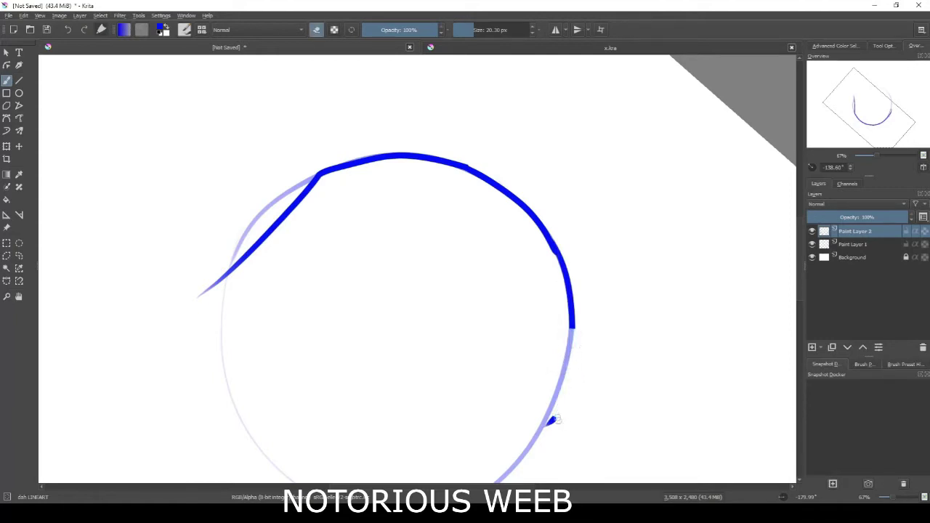
pyautogui.press('m')
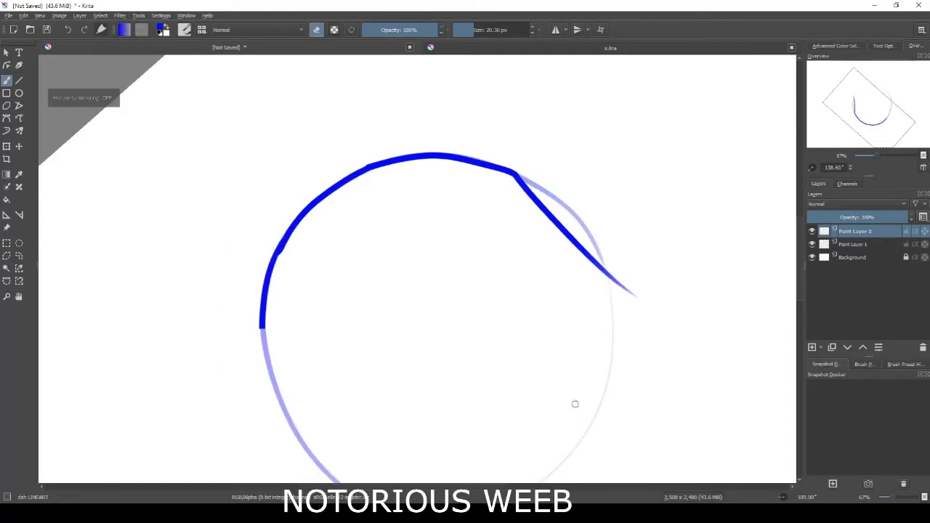
pyautogui.moveTo(502, 357)
pyautogui.mouseDown()
pyautogui.moveTo(528, 212)
pyautogui.moveTo(395, 170)
pyautogui.mouseUp()
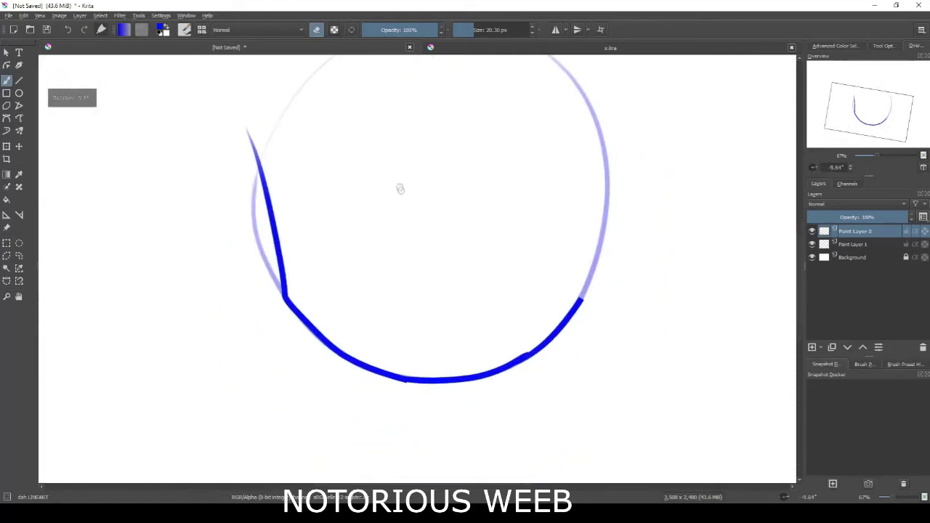
# Step: Ink the arc across the top of the head from the left tip
pyautogui.moveTo(330, 162); pyautogui.dragTo(413, 235)
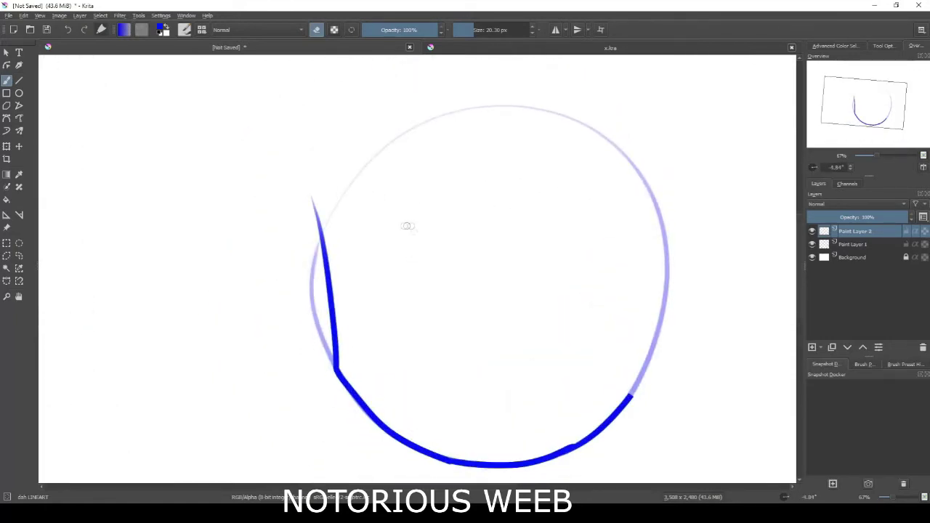
pyautogui.press('e')
pyautogui.moveTo(321, 237); pyautogui.dragTo(528, 73)
pyautogui.hotkey('ctrl', 'z')
pyautogui.moveTo(320, 240); pyautogui.dragTo(541, 93)
pyautogui.hotkey('ctrl', 'z')
pyautogui.moveTo(321, 233); pyautogui.dragTo(524, 110)
pyautogui.hotkey('ctrl', 'z')
pyautogui.moveTo(322, 229); pyautogui.dragTo(522, 115)
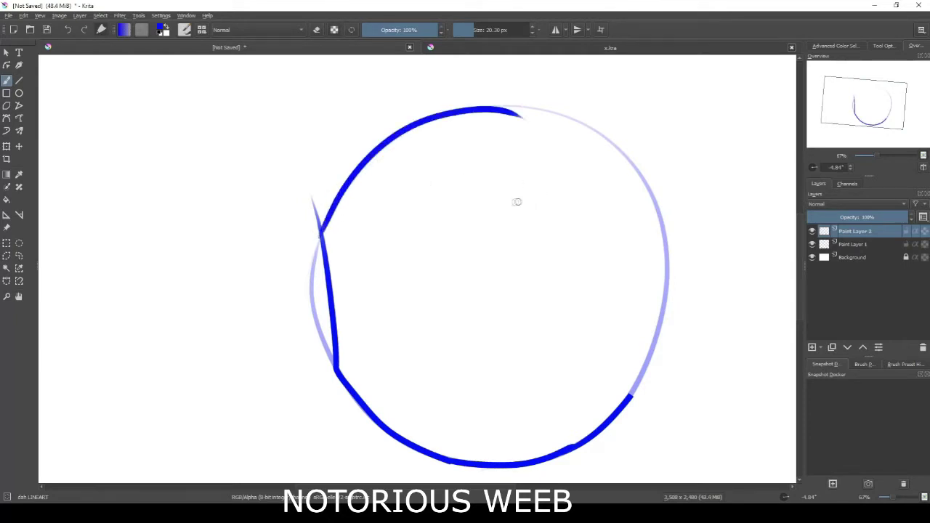
# Step: Erase the thin spur above the left corner and tidy the top arc's end
pyautogui.press('e')
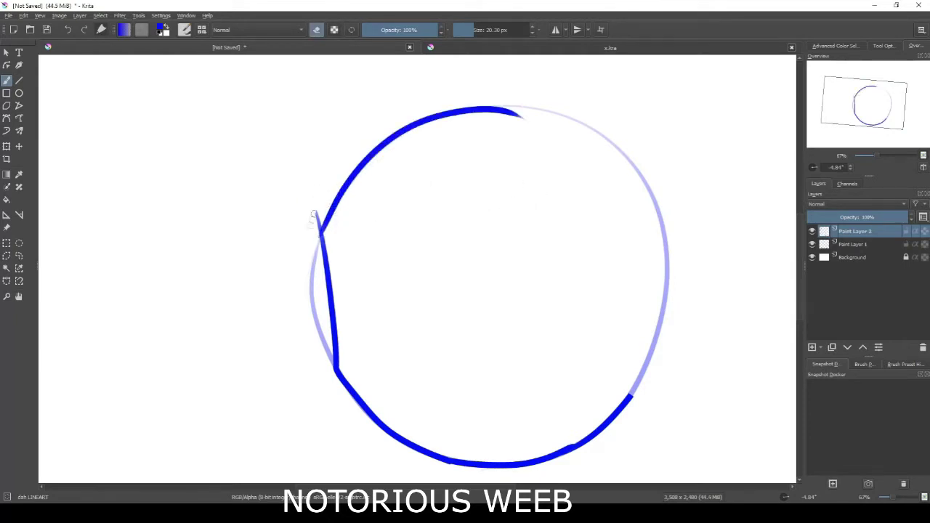
pyautogui.moveTo(317, 211); pyautogui.dragTo(318, 229)
pyautogui.press('e')
pyautogui.moveTo(510, 106)
pyautogui.mouseDown()
pyautogui.moveTo(513, 135)
pyautogui.moveTo(520, 114)
pyautogui.moveTo(511, 104)
pyautogui.moveTo(485, 123)
pyautogui.mouseUp()
pyautogui.hotkey('ctrl', 'z')
pyautogui.press('e')
pyautogui.press('e')
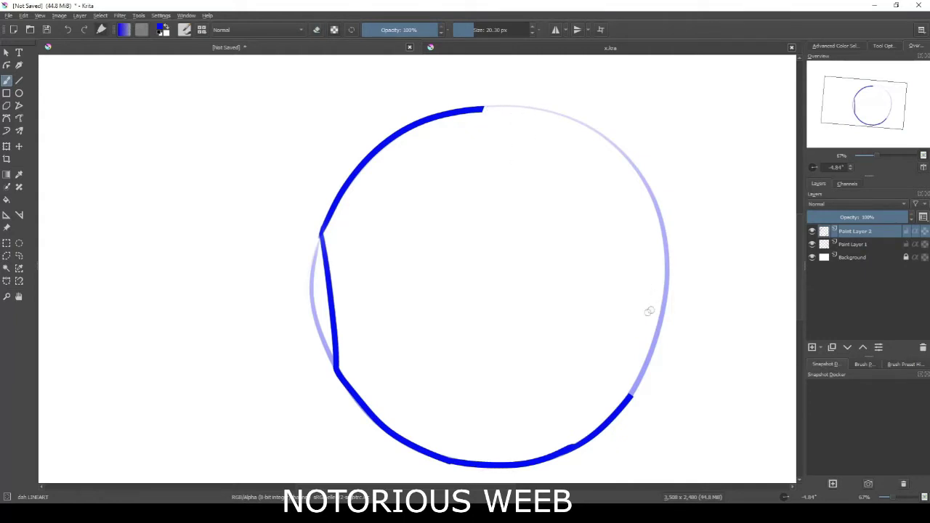
pyautogui.moveTo(589, 281); pyautogui.dragTo(561, 305)
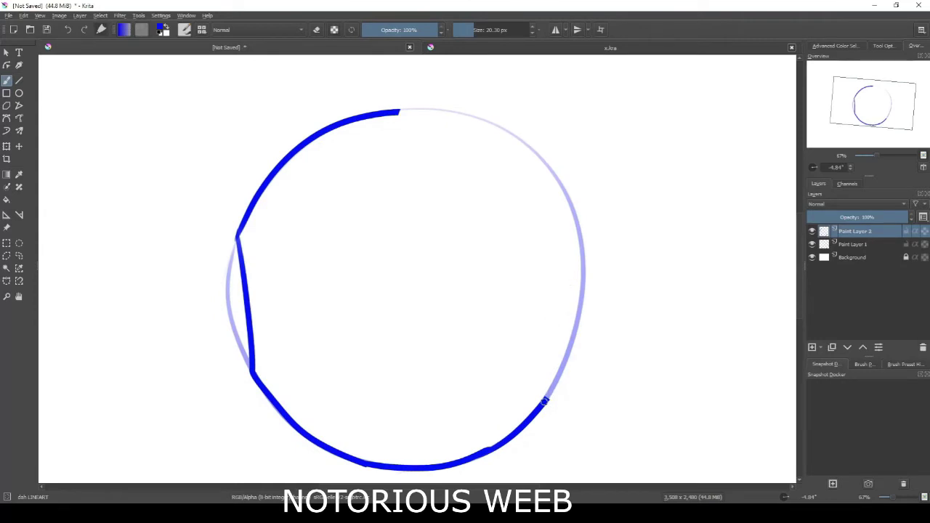
# Step: Ink the head's right side, trim its top end, and draw the ear loop
pyautogui.moveTo(545, 401); pyautogui.dragTo(595, 311)
pyautogui.hotkey('ctrl', 'z')
pyautogui.moveTo(547, 399); pyautogui.dragTo(579, 328)
pyautogui.hotkey('ctrl', 'z')
pyautogui.moveTo(547, 400); pyautogui.dragTo(579, 327)
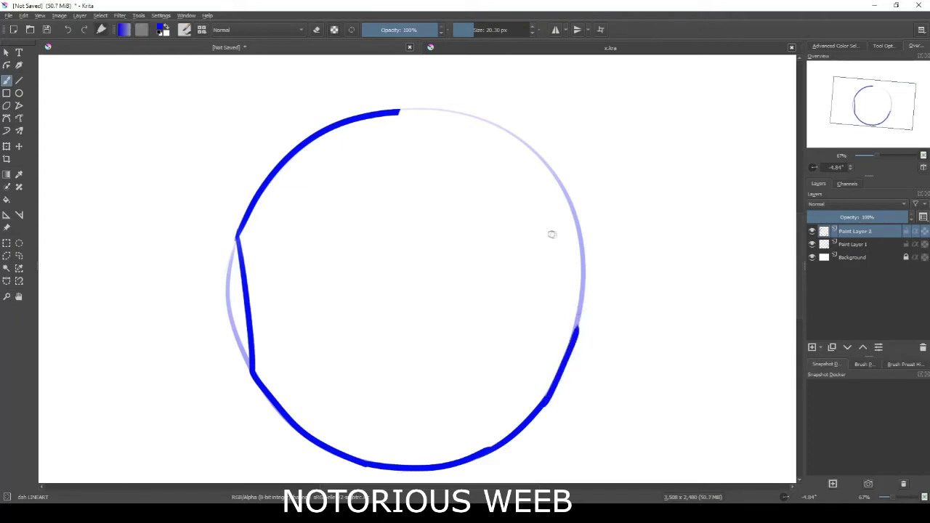
pyautogui.press('e')
pyautogui.moveTo(573, 331); pyautogui.dragTo(571, 349)
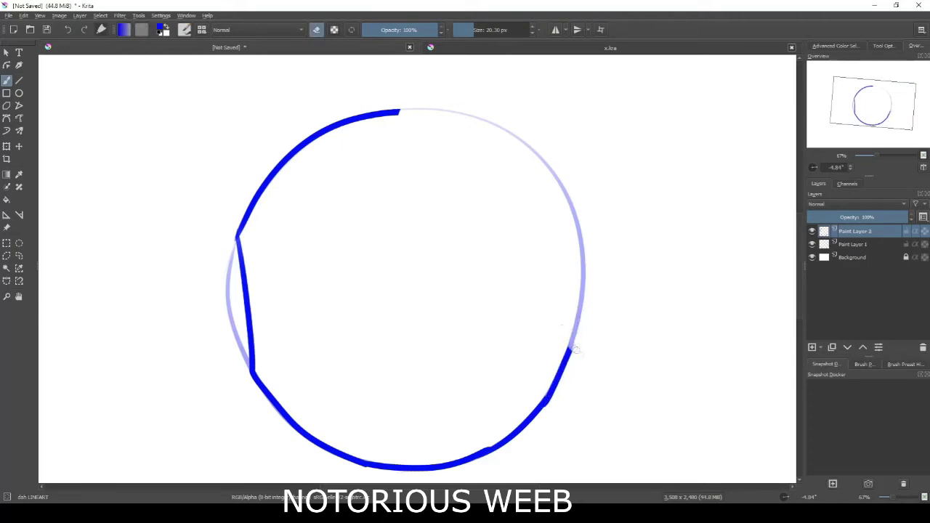
pyautogui.press('e')
pyautogui.moveTo(559, 234); pyautogui.dragTo(560, 358)
pyautogui.press('e')
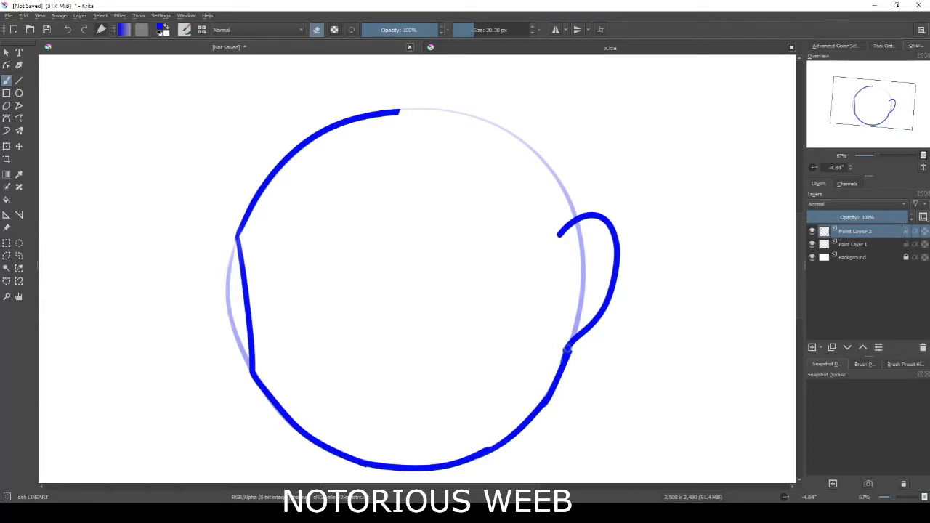
# Step: Brush the blue arc over the head's upper-right side, then erase its top end
pyautogui.press('e')
pyautogui.moveTo(392, 113); pyautogui.dragTo(565, 173)
pyautogui.hotkey('ctrl', 'z')
pyautogui.moveTo(393, 113); pyautogui.dragTo(502, 143)
pyautogui.hotkey('ctrl', 'z')
pyautogui.moveTo(396, 111); pyautogui.dragTo(585, 182)
pyautogui.hotkey('ctrl', 'z')
pyautogui.moveTo(398, 109); pyautogui.dragTo(534, 191)
pyautogui.hotkey('ctrl', 'z')
pyautogui.moveTo(575, 217); pyautogui.dragTo(484, 117)
pyautogui.hotkey('ctrl', 'z')
pyautogui.moveTo(578, 218); pyautogui.dragTo(452, 103)
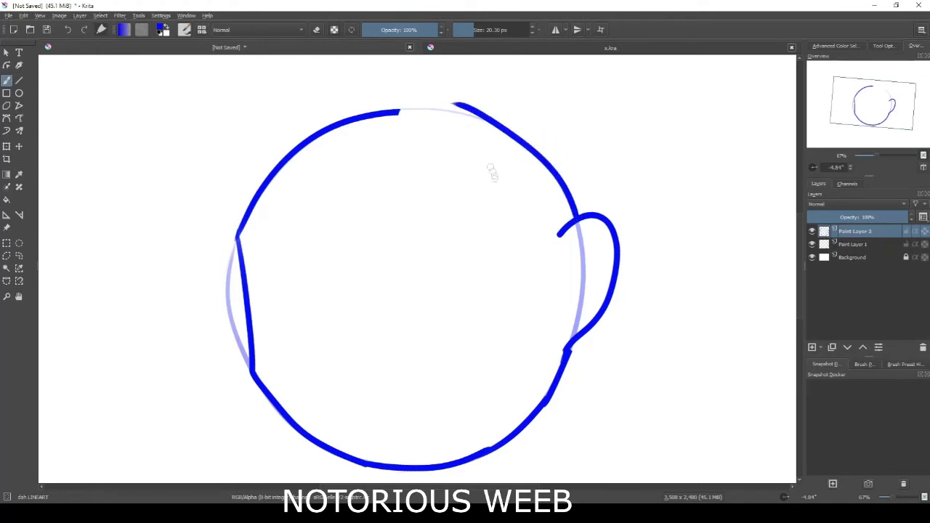
pyautogui.press('e')
pyautogui.moveTo(504, 157)
pyautogui.mouseDown()
pyautogui.moveTo(455, 98)
pyautogui.moveTo(478, 108)
pyautogui.moveTo(481, 141)
pyautogui.moveTo(478, 124)
pyautogui.moveTo(517, 216)
pyautogui.mouseUp()
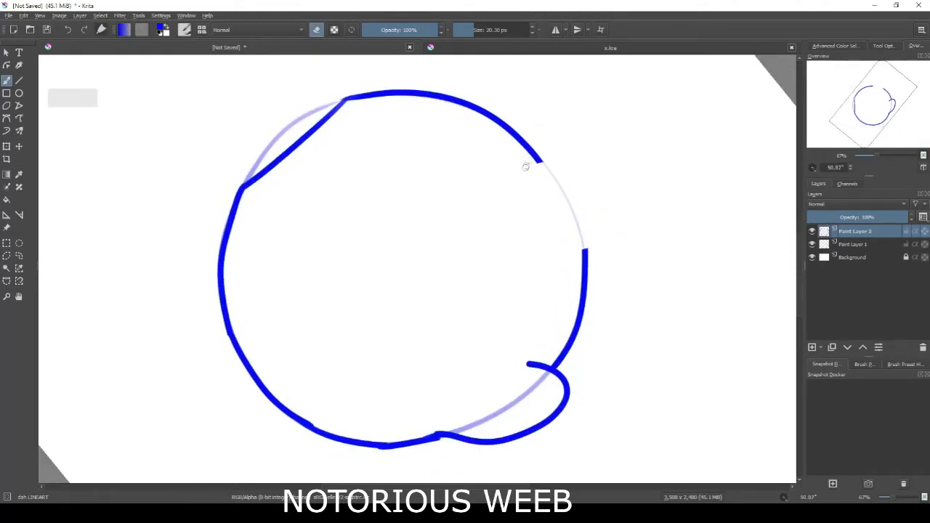
# Step: Draw a blue stroke linking the upper-right arc down to the lower line
pyautogui.press('e')
pyautogui.moveTo(538, 158); pyautogui.dragTo(593, 287)
pyautogui.hotkey('ctrl', 'z')
pyautogui.moveTo(542, 161); pyautogui.dragTo(583, 276)
pyautogui.hotkey('ctrl', 'z')
pyautogui.moveTo(535, 153); pyautogui.dragTo(593, 283)
pyautogui.hotkey('ctrl', 'z')
pyautogui.hotkey('ctrl', 'z')
pyautogui.moveTo(537, 154); pyautogui.dragTo(576, 292)
pyautogui.hotkey('ctrl', 'z')
pyautogui.moveTo(535, 154); pyautogui.dragTo(586, 263)
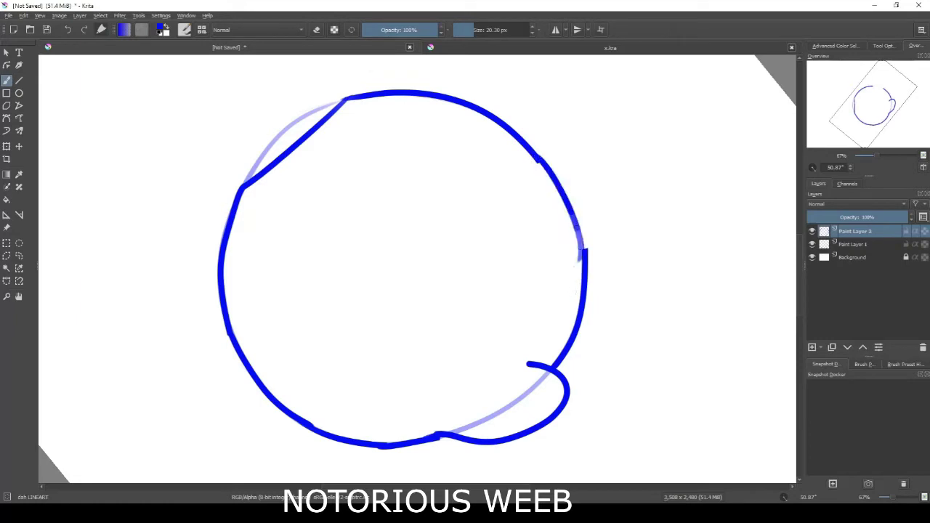
pyautogui.hotkey('ctrl', 'z')
pyautogui.moveTo(535, 154); pyautogui.dragTo(602, 285)
pyautogui.hotkey('ctrl', 'z')
pyautogui.moveTo(535, 154); pyautogui.dragTo(591, 269)
pyautogui.hotkey('ctrl', 'z')
pyautogui.moveTo(538, 156); pyautogui.dragTo(590, 276)
pyautogui.hotkey('ctrl', 'z')
pyautogui.moveTo(536, 155); pyautogui.dragTo(585, 263)
pyautogui.hotkey('ctrl', 'z')
pyautogui.moveTo(537, 156); pyautogui.dragTo(595, 256)
pyautogui.hotkey('ctrl', 'z')
pyautogui.moveTo(538, 161); pyautogui.dragTo(595, 267)
pyautogui.hotkey('ctrl', 'z')
pyautogui.moveTo(538, 163); pyautogui.dragTo(586, 249)
pyautogui.hotkey('ctrl', 'z')
pyautogui.moveTo(538, 162); pyautogui.dragTo(586, 252)
pyautogui.hotkey('ctrl', 'z')
pyautogui.moveTo(538, 162); pyautogui.dragTo(574, 252)
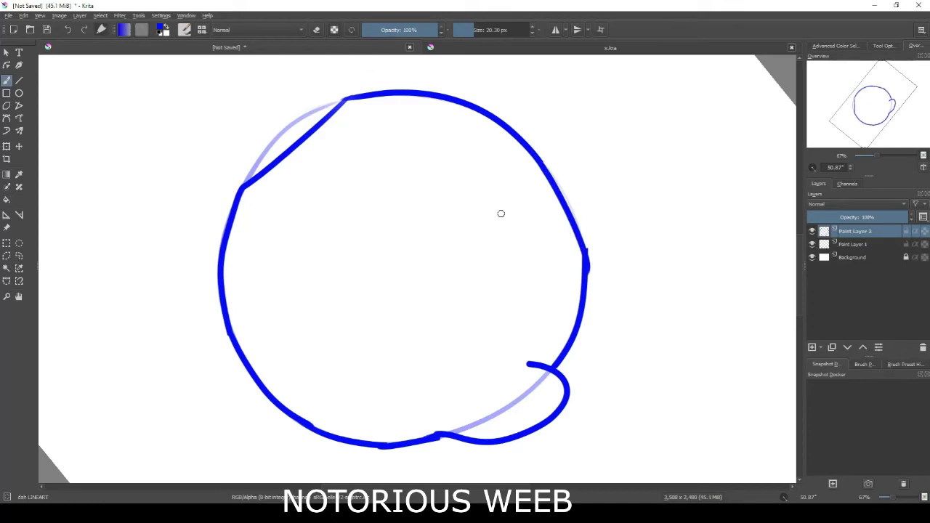
pyautogui.moveTo(498, 214)
pyautogui.mouseDown()
pyautogui.moveTo(495, 182)
pyautogui.moveTo(507, 138)
pyautogui.mouseUp()
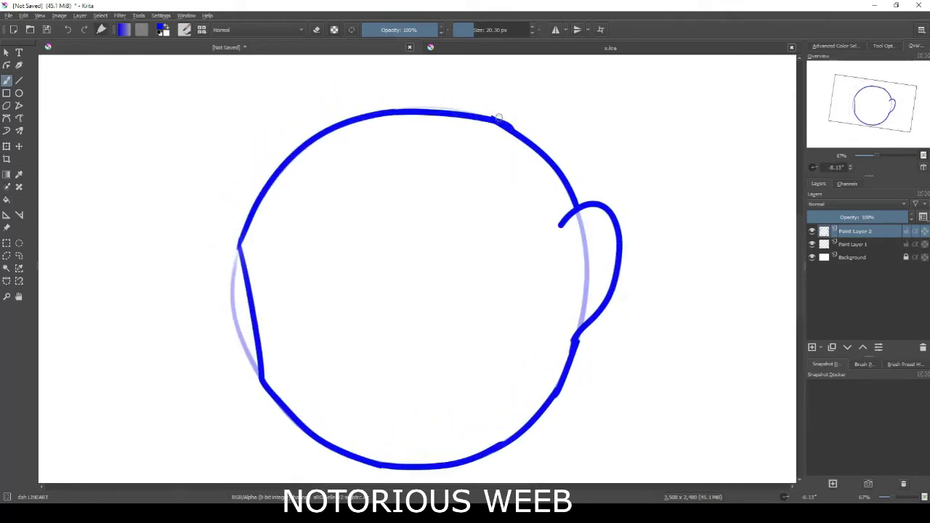
pyautogui.press('e')
# Step: Zoom in, erase the small bump on the head's top edge, then reset rotation to 0° and zoom out
pyautogui.keyDown('ctrl'); pyautogui.scroll(2, 525, 185); pyautogui.keyUp('ctrl')
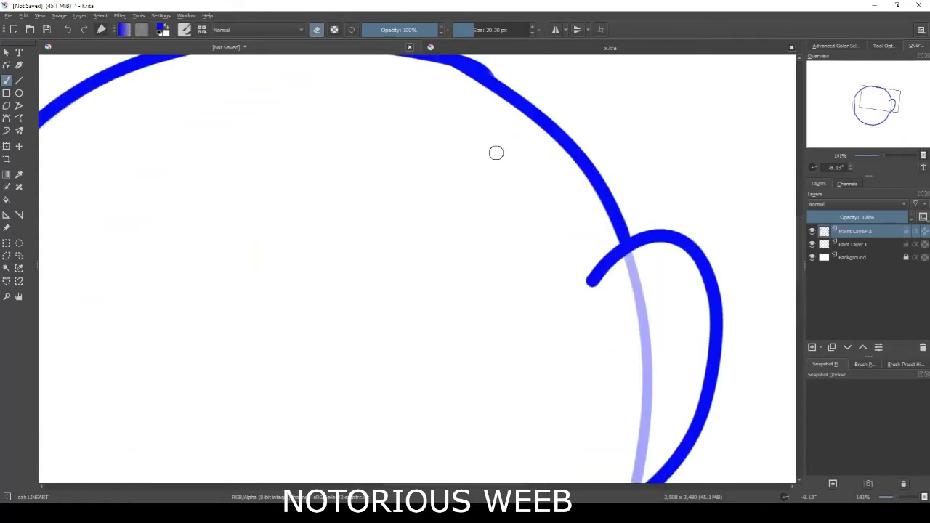
pyautogui.scroll(3, 444, 208)
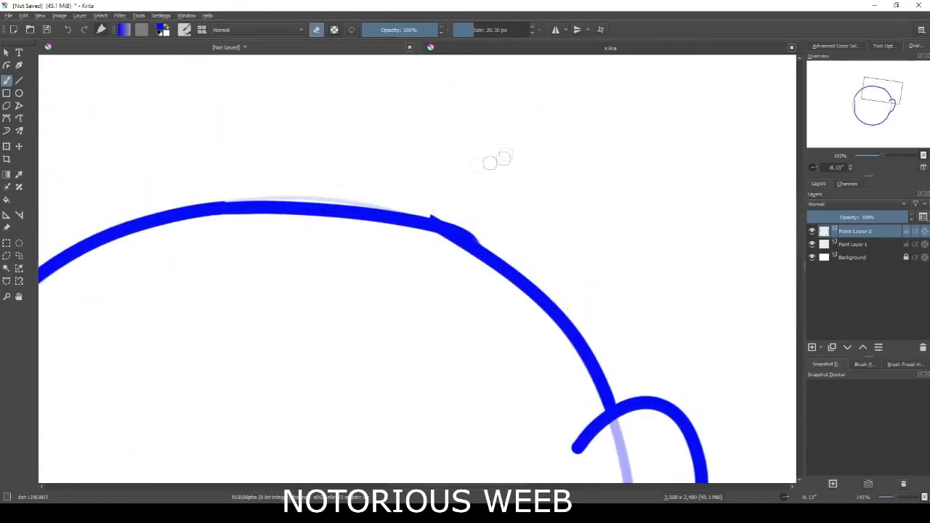
pyautogui.moveTo(418, 205)
pyautogui.mouseDown()
pyautogui.moveTo(492, 240)
pyautogui.moveTo(440, 212)
pyautogui.mouseUp()
pyautogui.press('5')
pyautogui.scroll(-5, 479, 274)
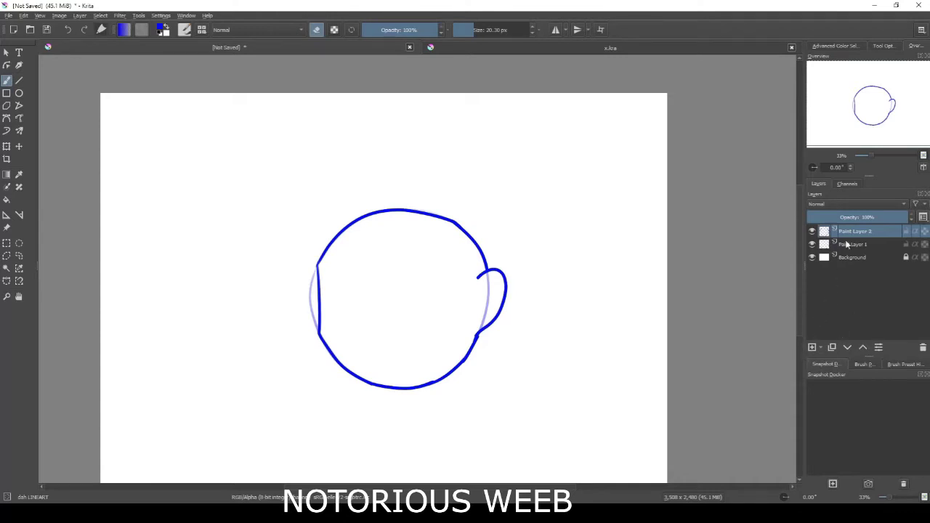
# Step: On Paint Layer 1, back in brush mode, draw a curved vertical centre guide through the head
pyautogui.click(855, 246)
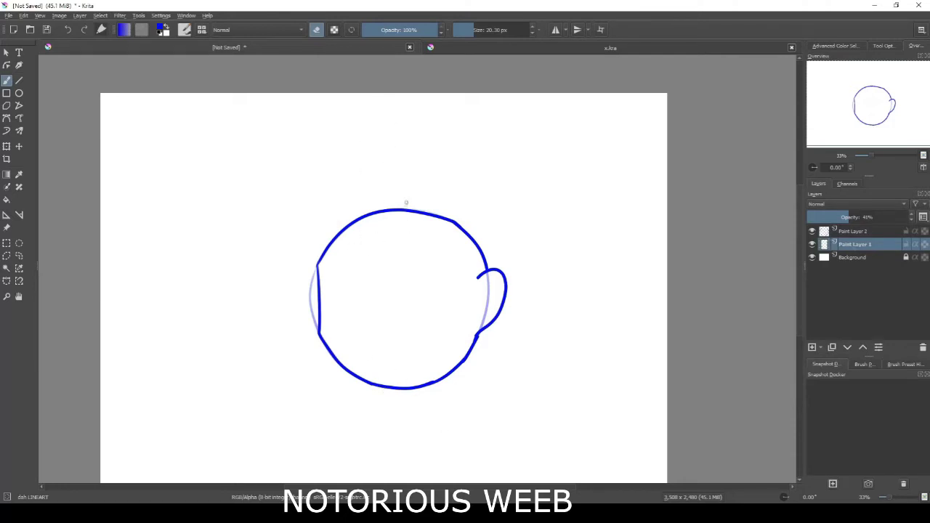
pyautogui.press('e')
pyautogui.moveTo(380, 408); pyautogui.dragTo(422, 115)
pyautogui.hotkey('ctrl', 'z')
pyautogui.moveTo(386, 414); pyautogui.dragTo(374, 190)
pyautogui.hotkey('ctrl', 'z')
pyautogui.moveTo(397, 409); pyautogui.dragTo(367, 153)
pyautogui.hotkey('ctrl', 'z')
pyautogui.moveTo(384, 408); pyautogui.dragTo(456, 165)
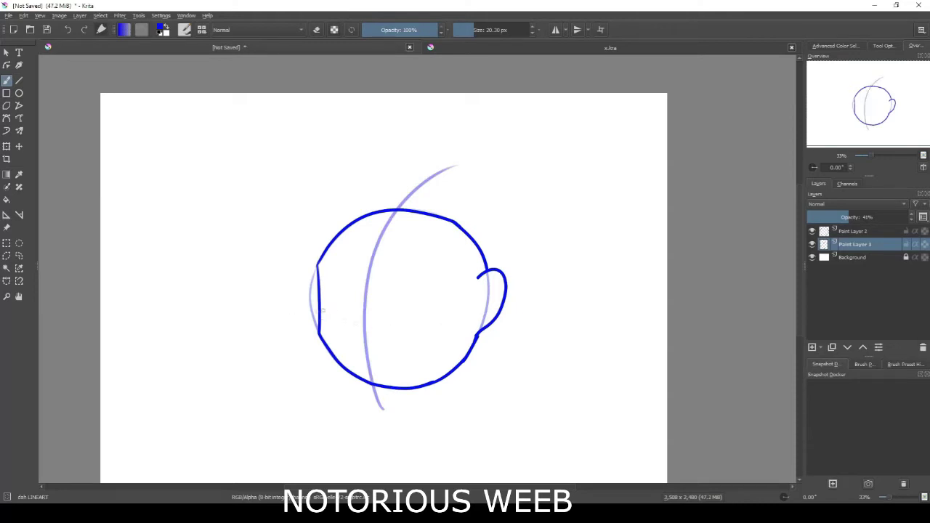
# Step: Sketch a horizontal eye-line guide across the head
pyautogui.moveTo(311, 325); pyautogui.dragTo(499, 313)
pyautogui.hotkey('ctrl', 'z')
pyautogui.moveTo(309, 320); pyautogui.dragTo(550, 292)
# Step: Redraw the curved horizontal eye line longer across the head
pyautogui.hotkey('ctrl', 'z')
pyautogui.moveTo(312, 307); pyautogui.dragTo(553, 291)
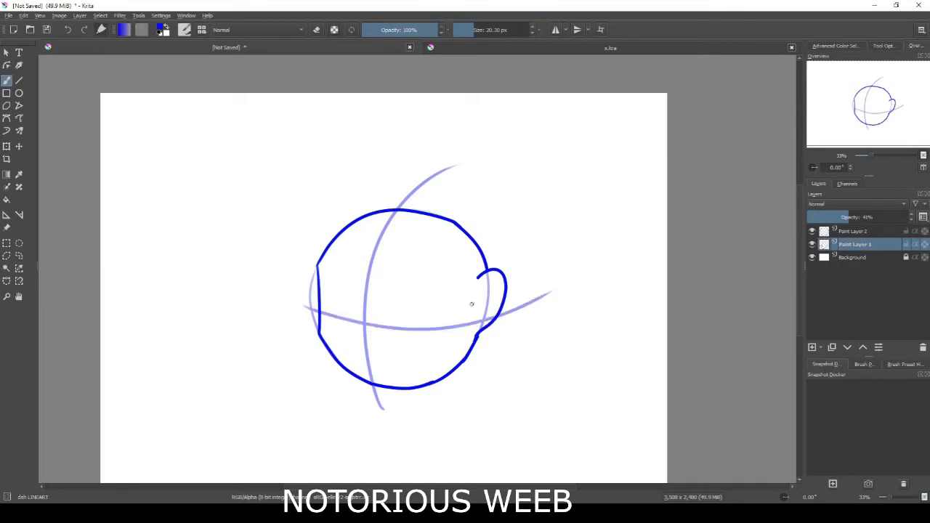
pyautogui.hotkey('ctrl', 'z')
pyautogui.moveTo(303, 298); pyautogui.dragTo(607, 287)
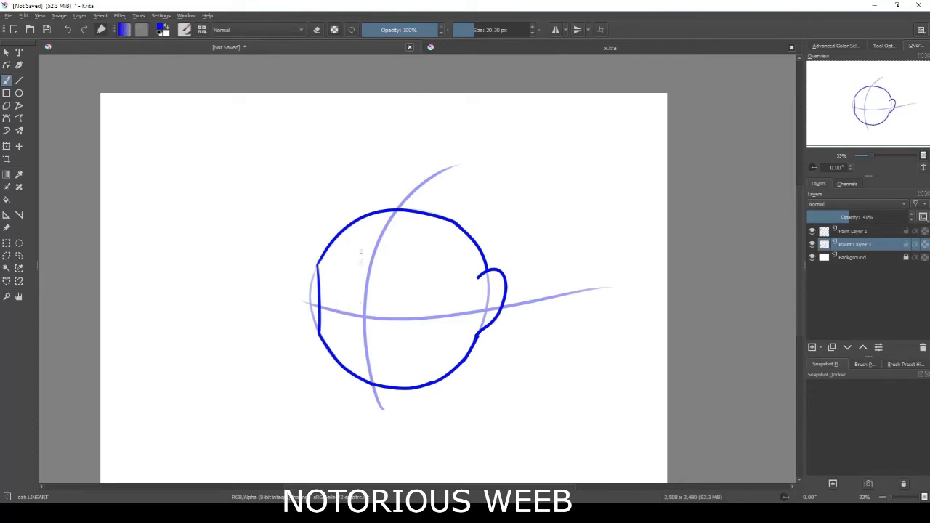
# Step: Sketch a tall left oval eye resting on the eye line, retrying until it looks right
pyautogui.moveTo(338, 304); pyautogui.dragTo(339, 287)
pyautogui.moveTo(385, 315); pyautogui.dragTo(390, 340)
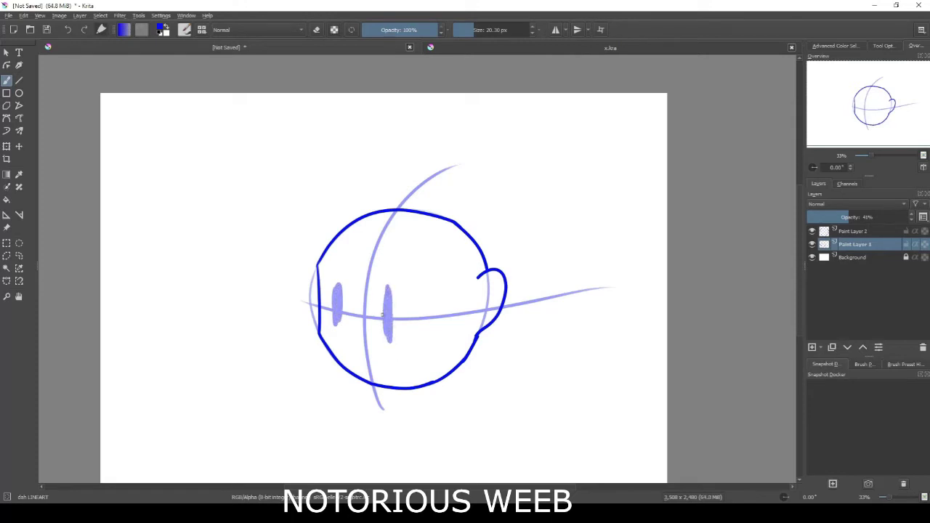
pyautogui.hotkey('ctrl', 'z')
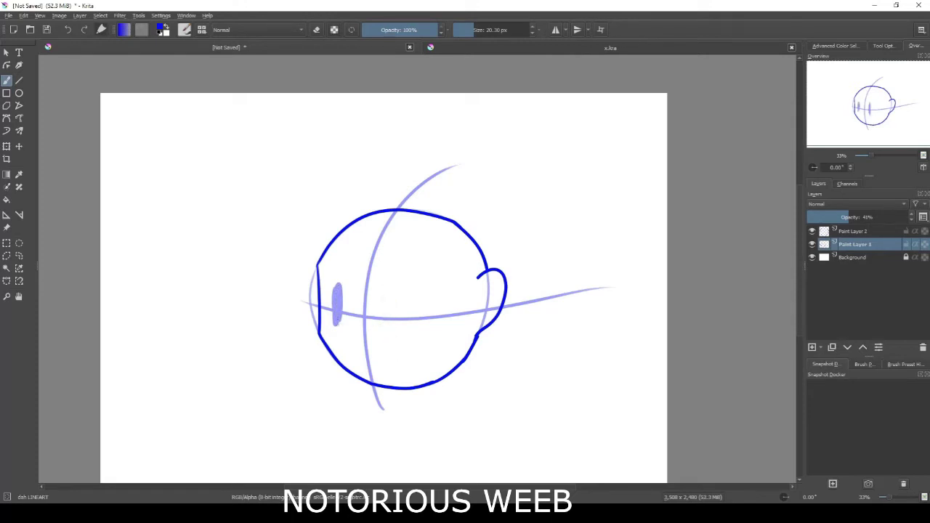
pyautogui.hotkey('ctrl', 'z')
pyautogui.moveTo(339, 319); pyautogui.dragTo(338, 328)
pyautogui.hotkey('ctrl', 'z')
pyautogui.hotkey('ctrl', 'z')
pyautogui.hotkey('ctrl', 'z')
pyautogui.moveTo(345, 271); pyautogui.dragTo(338, 319)
pyautogui.hotkey('ctrl', 'z')
pyautogui.moveTo(346, 268); pyautogui.dragTo(339, 331)
pyautogui.hotkey('ctrl', 'z')
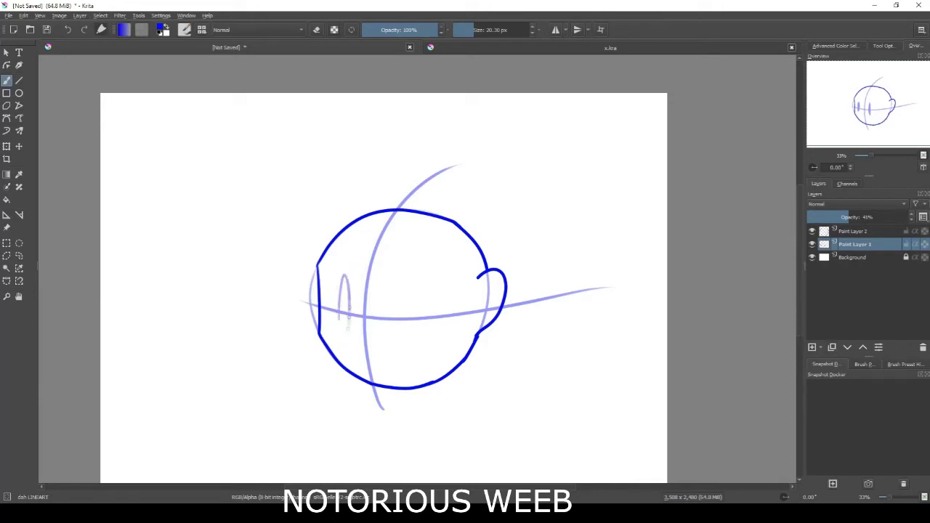
pyautogui.hotkey('ctrl', 'z')
pyautogui.moveTo(345, 281); pyautogui.dragTo(337, 336)
pyautogui.hotkey('ctrl', 'z')
pyautogui.moveTo(346, 274); pyautogui.dragTo(339, 331)
pyautogui.hotkey('ctrl', 'z')
pyautogui.moveTo(346, 273); pyautogui.dragTo(337, 331)
# Step: Sketch the matching right oval eye beside it
pyautogui.hotkey('ctrl', 'z')
pyautogui.moveTo(344, 272); pyautogui.dragTo(339, 331)
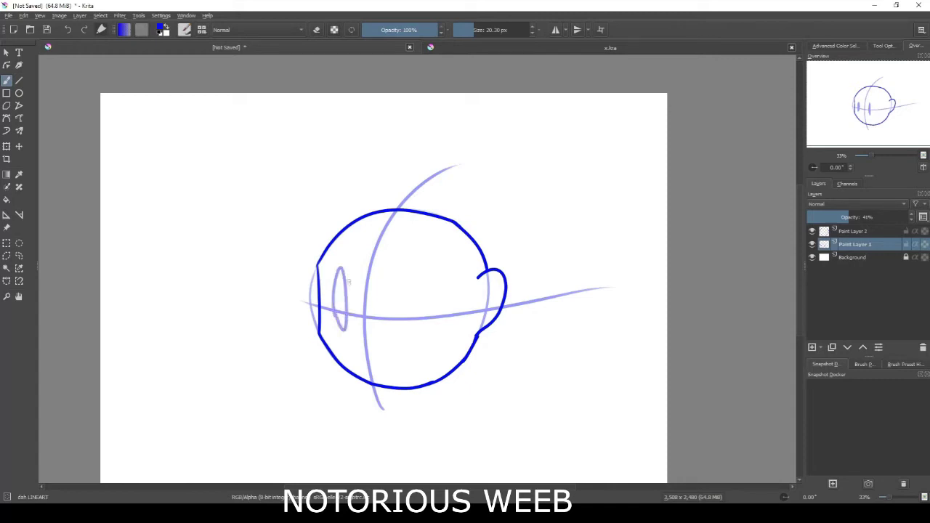
pyautogui.moveTo(387, 273)
pyautogui.mouseDown()
pyautogui.moveTo(382, 331)
pyautogui.moveTo(394, 272)
pyautogui.mouseUp()
pyautogui.hotkey('ctrl', 'z')
pyautogui.hotkey('ctrl', 'z')
pyautogui.moveTo(387, 331); pyautogui.dragTo(396, 275)
pyautogui.hotkey('ctrl', 'z')
pyautogui.moveTo(386, 333)
pyautogui.mouseDown()
pyautogui.moveTo(384, 275)
pyautogui.moveTo(392, 333)
pyautogui.mouseUp()
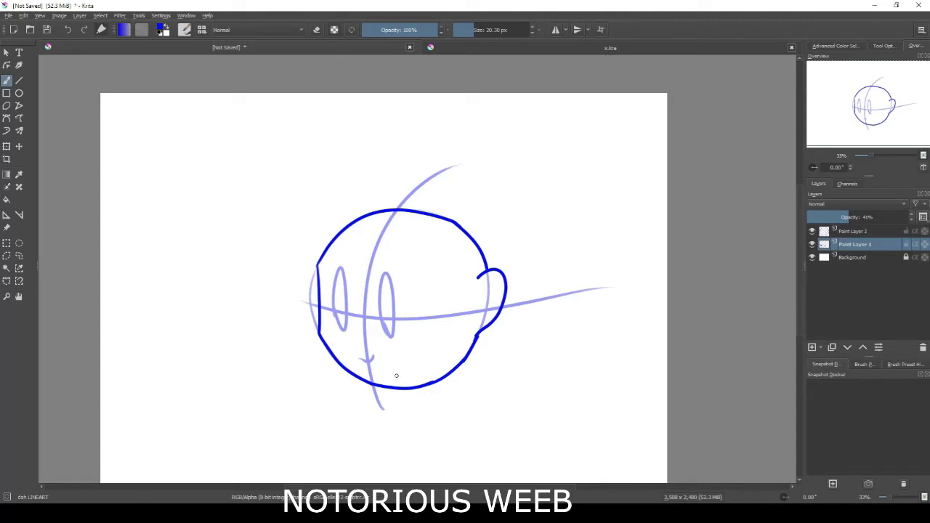
# Step: Sketch the hair's side edge toward the ear, the fringe line across the upper head, and inner ear curves
pyautogui.moveTo(437, 254); pyautogui.dragTo(444, 254)
pyautogui.hotkey('ctrl', 'z')
pyautogui.moveTo(438, 254)
pyautogui.mouseDown()
pyautogui.moveTo(476, 311)
pyautogui.moveTo(465, 333)
pyautogui.moveTo(473, 302)
pyautogui.mouseUp()
pyautogui.moveTo(435, 252)
pyautogui.mouseDown()
pyautogui.moveTo(436, 240)
pyautogui.moveTo(299, 241)
pyautogui.mouseUp()
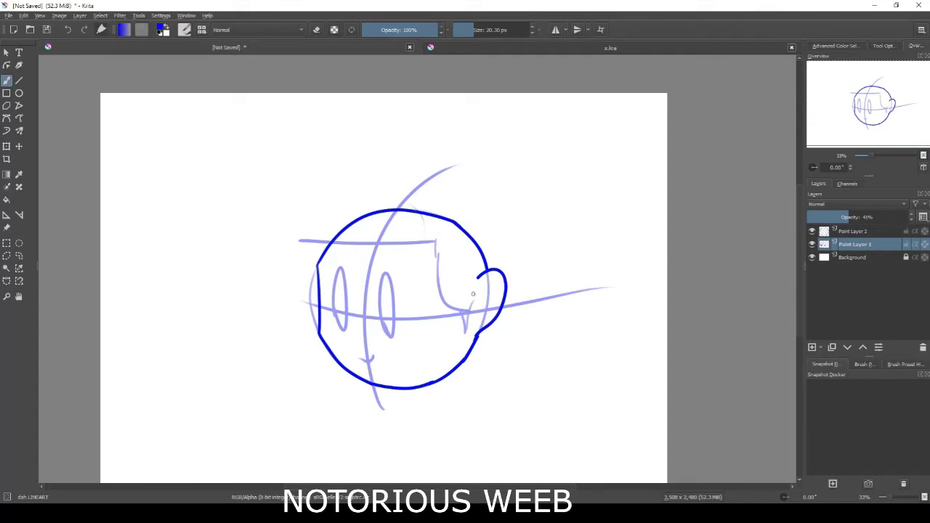
pyautogui.moveTo(473, 302)
pyautogui.mouseDown()
pyautogui.moveTo(500, 298)
pyautogui.moveTo(484, 327)
pyautogui.mouseUp()
pyautogui.moveTo(498, 279); pyautogui.dragTo(481, 326)
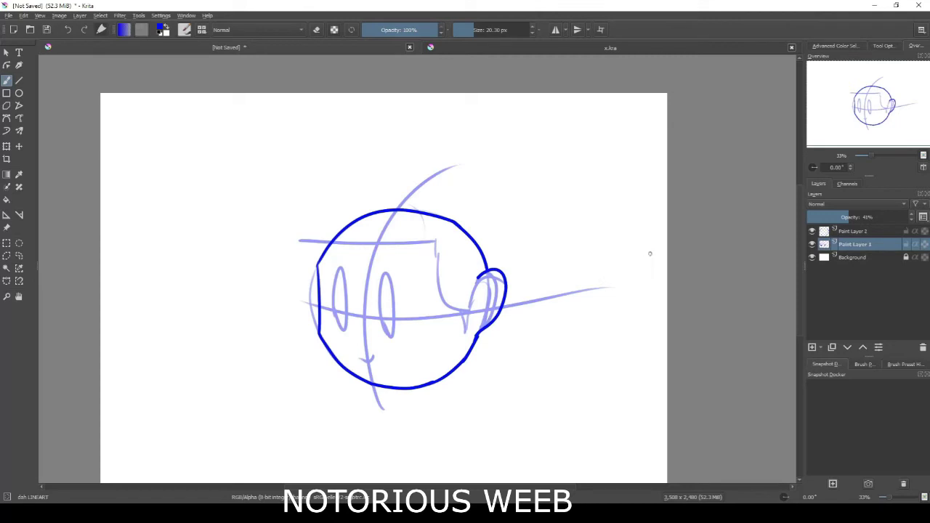
# Step: On the ink layer Paint Layer 2, erase the old ear outline
pyautogui.click(852, 231)
pyautogui.press('e')
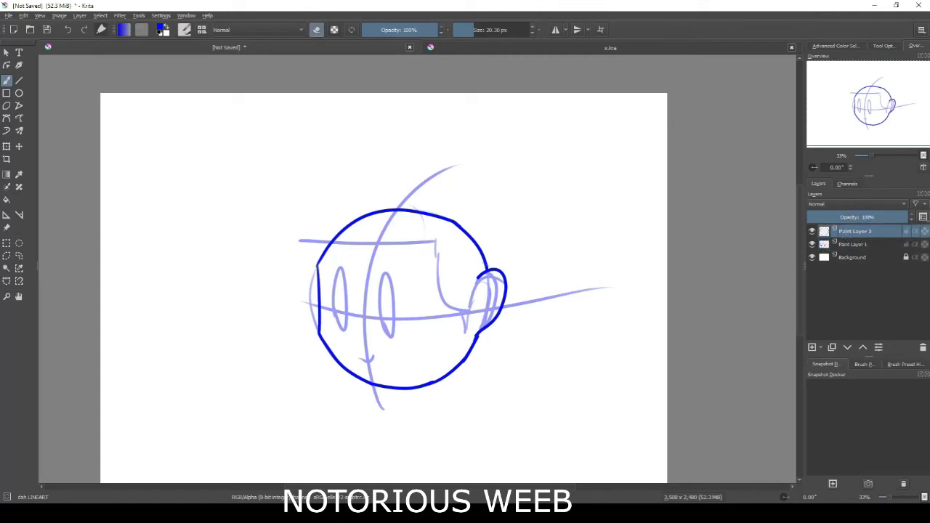
pyautogui.moveTo(503, 271)
pyautogui.mouseDown()
pyautogui.moveTo(507, 298)
pyautogui.moveTo(493, 329)
pyautogui.mouseUp()
pyautogui.moveTo(502, 286)
pyautogui.mouseDown()
pyautogui.moveTo(492, 267)
pyautogui.moveTo(481, 274)
pyautogui.mouseUp()
pyautogui.press('e')
pyautogui.moveTo(476, 285); pyautogui.dragTo(479, 334)
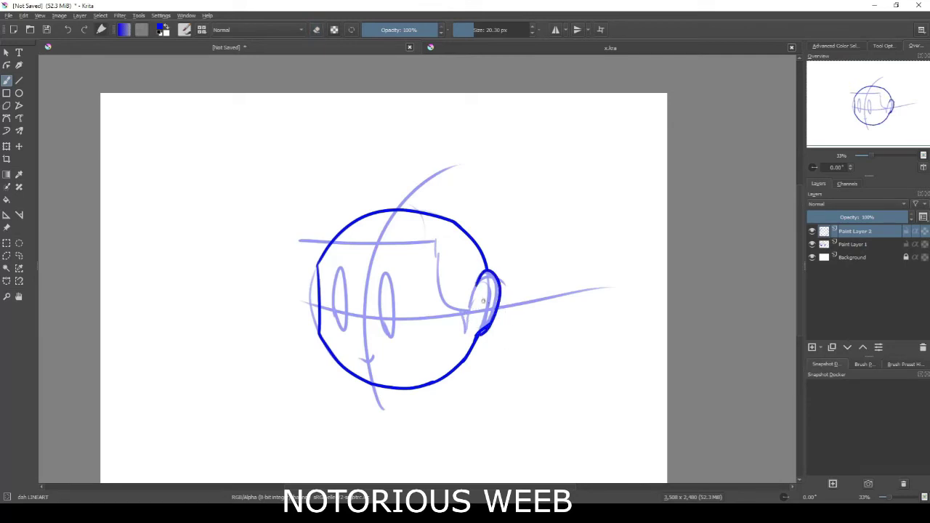
pyautogui.hotkey('ctrl', 'z')
# Step: Clean up where the ear meets the head and ink a new ear outline
pyautogui.press('e')
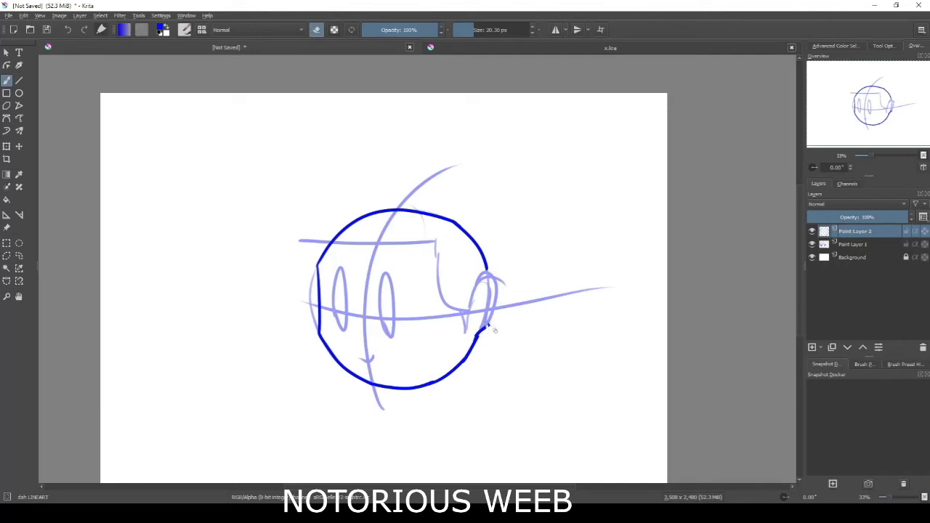
pyautogui.moveTo(490, 325)
pyautogui.mouseDown()
pyautogui.moveTo(477, 335)
pyautogui.moveTo(485, 331)
pyautogui.mouseUp()
pyautogui.press('e')
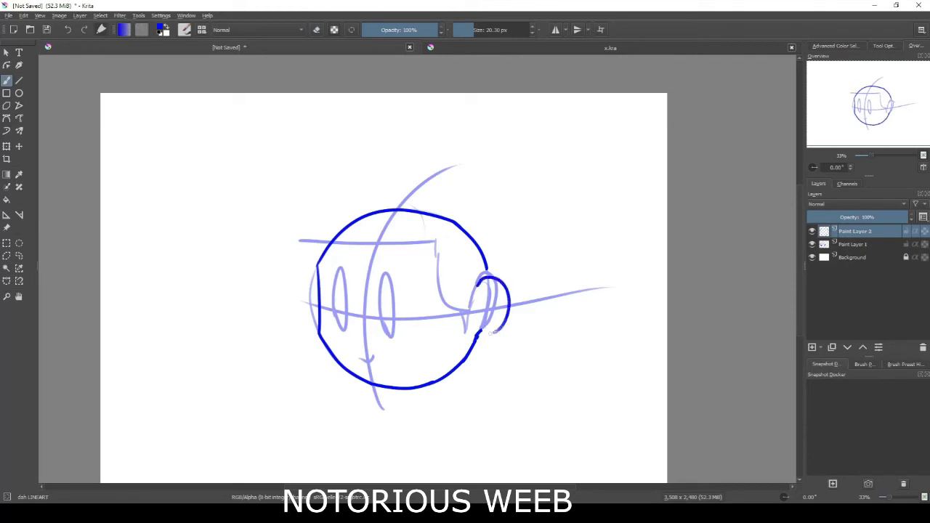
pyautogui.moveTo(480, 279); pyautogui.dragTo(474, 333)
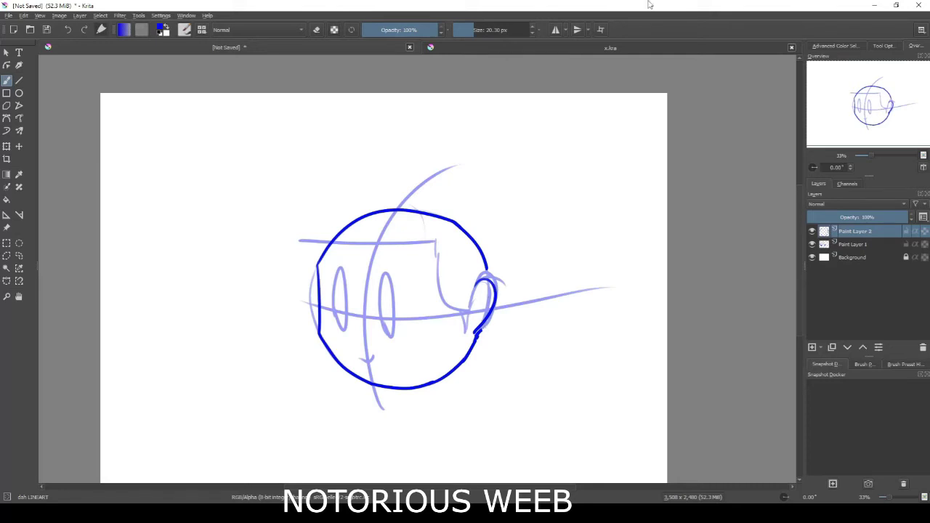
# Step: Zoom into the ear, erase the jagged bit on the lower outline, and smooth the joint
pyautogui.press('1')
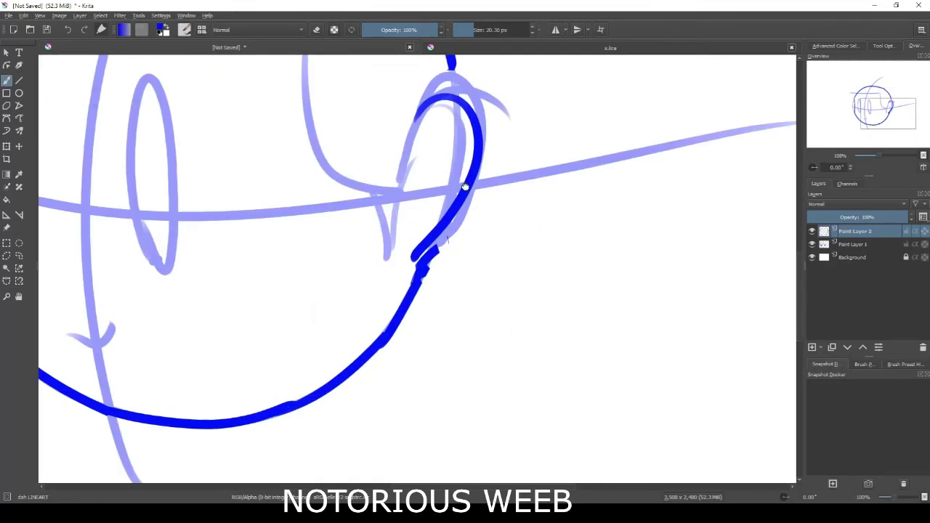
pyautogui.moveTo(465, 188); pyautogui.dragTo(458, 262)
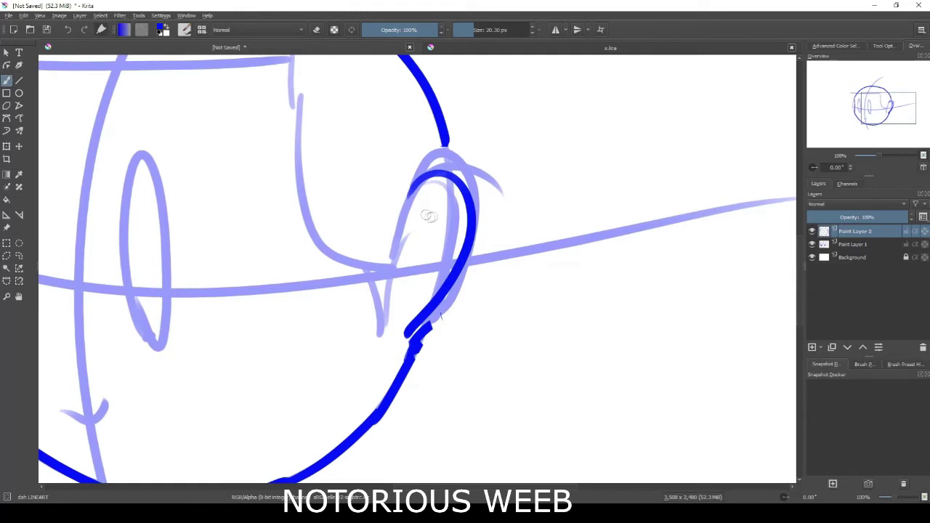
pyautogui.moveTo(448, 136); pyautogui.dragTo(451, 176)
pyautogui.hotkey('ctrl', 'z')
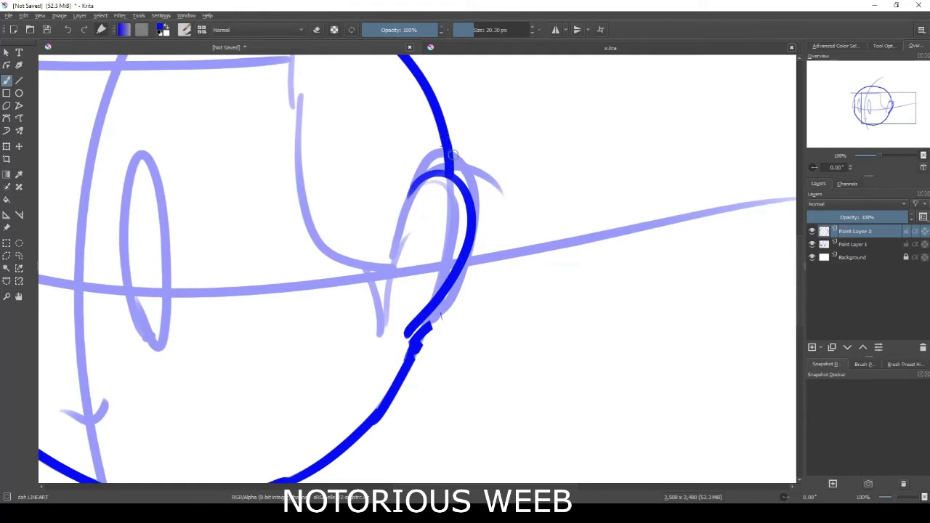
pyautogui.press('e')
pyautogui.moveTo(433, 328)
pyautogui.mouseDown()
pyautogui.moveTo(408, 351)
pyautogui.moveTo(409, 341)
pyautogui.mouseUp()
pyautogui.press('e')
pyautogui.moveTo(413, 348)
pyautogui.mouseDown()
pyautogui.moveTo(415, 330)
pyautogui.moveTo(415, 346)
pyautogui.mouseUp()
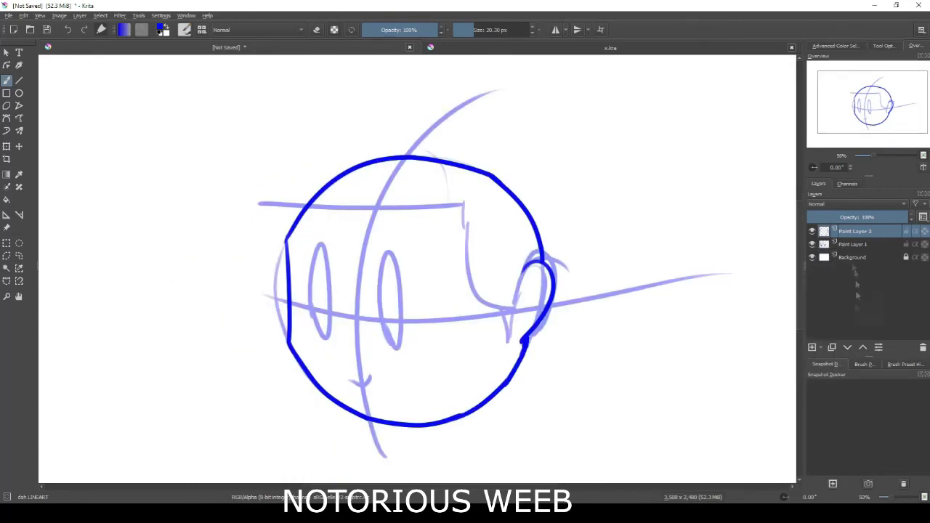
# Step: Add Paint Layer 3 and hatch the inner side of the ear with blue strokes
pyautogui.click(812, 349)
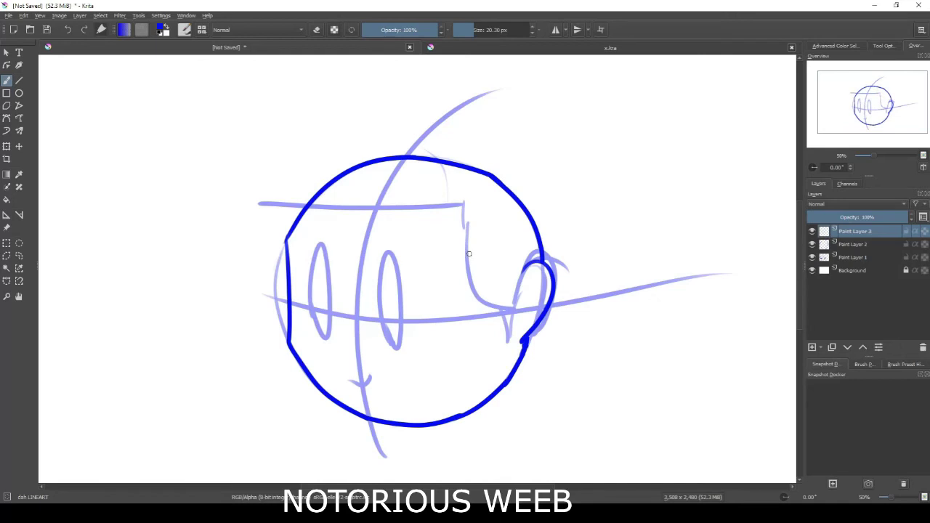
pyautogui.moveTo(462, 219)
pyautogui.mouseDown()
pyautogui.moveTo(462, 272)
pyautogui.moveTo(494, 299)
pyautogui.moveTo(510, 349)
pyautogui.moveTo(515, 292)
pyautogui.mouseUp()
pyautogui.hotkey('ctrl', 'z')
pyautogui.hotkey('ctrl', 'z')
pyautogui.moveTo(509, 322)
pyautogui.mouseDown()
pyautogui.moveTo(514, 284)
pyautogui.moveTo(538, 255)
pyautogui.mouseUp()
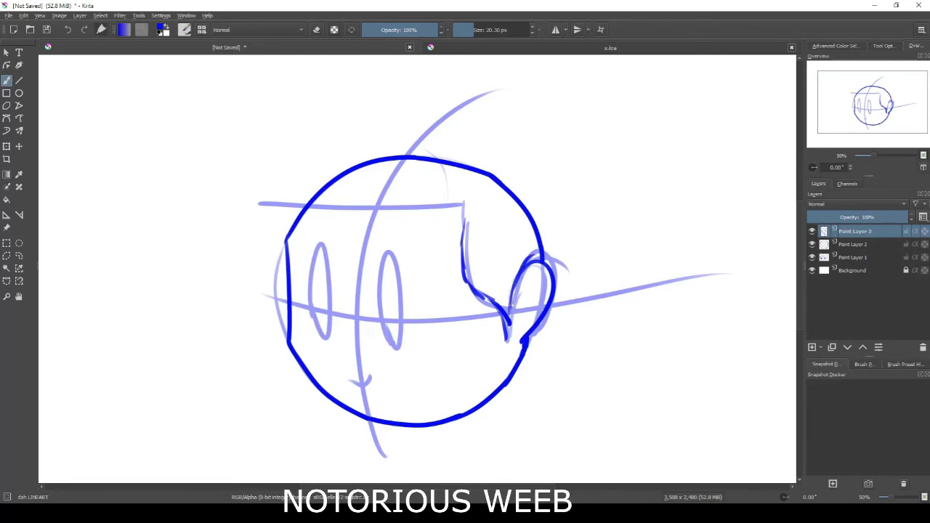
pyautogui.moveTo(474, 284); pyautogui.dragTo(508, 303)
pyautogui.moveTo(472, 278)
pyautogui.mouseDown()
pyautogui.moveTo(506, 301)
pyautogui.moveTo(499, 223)
pyautogui.mouseUp()
pyautogui.moveTo(476, 244); pyautogui.dragTo(500, 258)
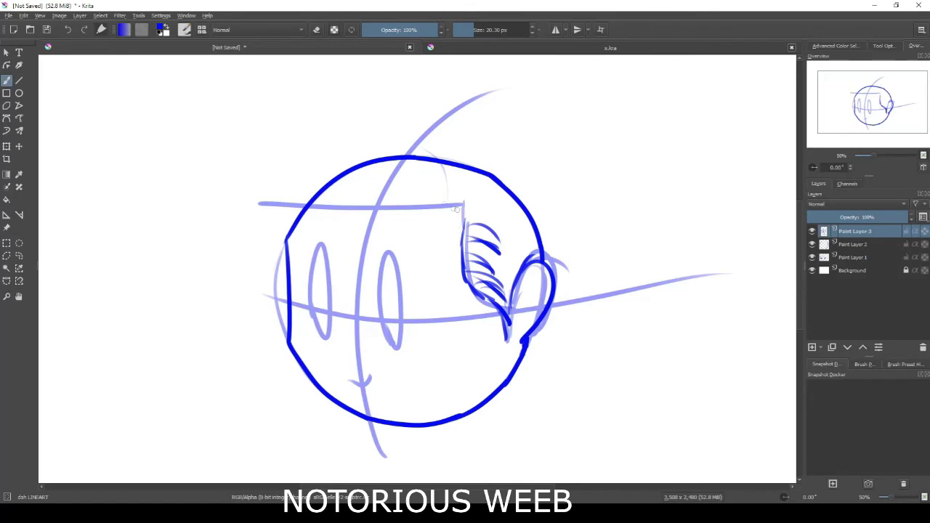
pyautogui.moveTo(465, 222); pyautogui.dragTo(496, 216)
# Step: Draw a hair curl at the top-right and an arching hair lock on top of the head
pyautogui.moveTo(498, 163); pyautogui.dragTo(537, 170)
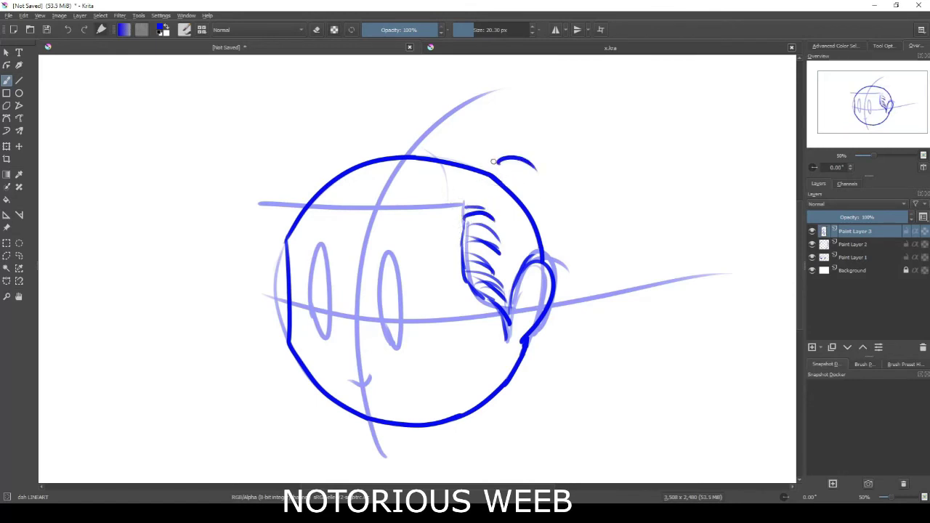
pyautogui.moveTo(472, 147); pyautogui.dragTo(497, 163)
pyautogui.moveTo(450, 127); pyautogui.dragTo(497, 162)
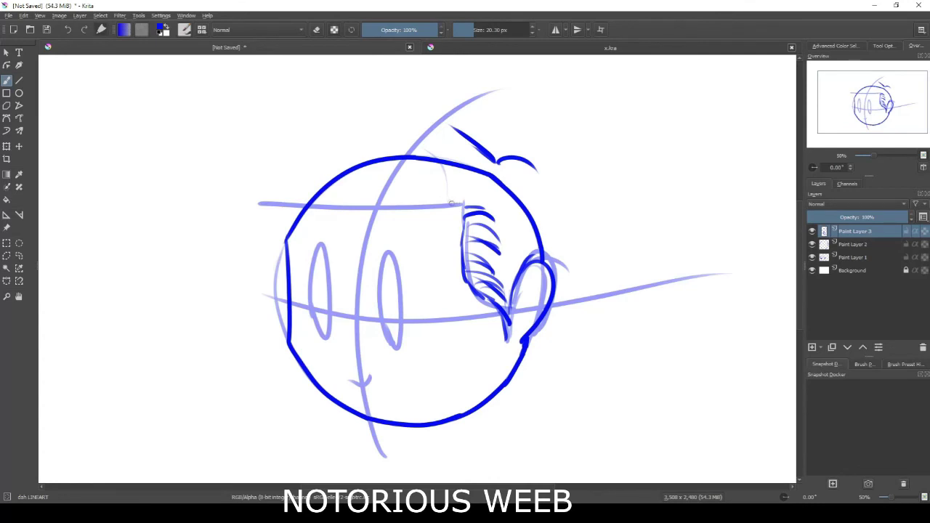
pyautogui.moveTo(452, 202); pyautogui.dragTo(385, 241)
pyautogui.moveTo(440, 201)
pyautogui.mouseDown()
pyautogui.moveTo(394, 195)
pyautogui.moveTo(434, 201)
pyautogui.mouseUp()
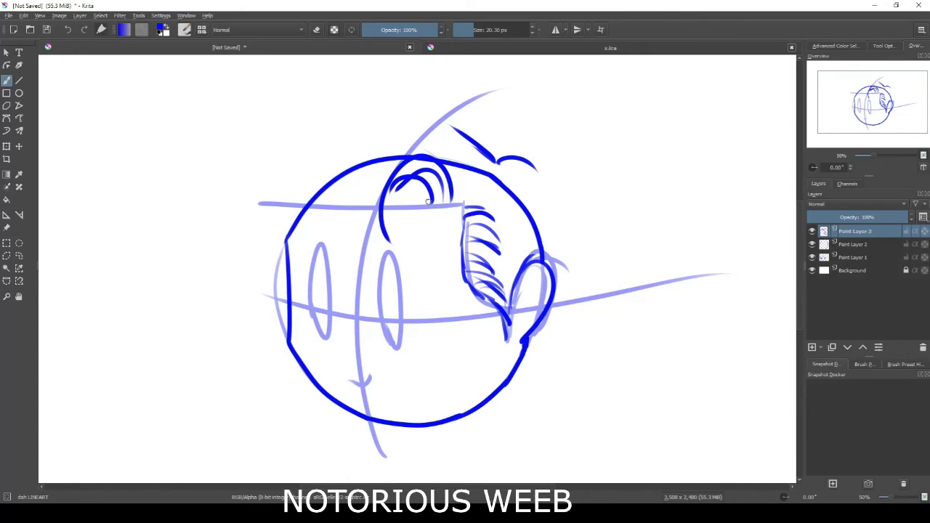
pyautogui.moveTo(423, 197)
pyautogui.mouseDown()
pyautogui.moveTo(360, 204)
pyautogui.moveTo(399, 210)
pyautogui.moveTo(362, 221)
pyautogui.moveTo(367, 239)
pyautogui.mouseUp()
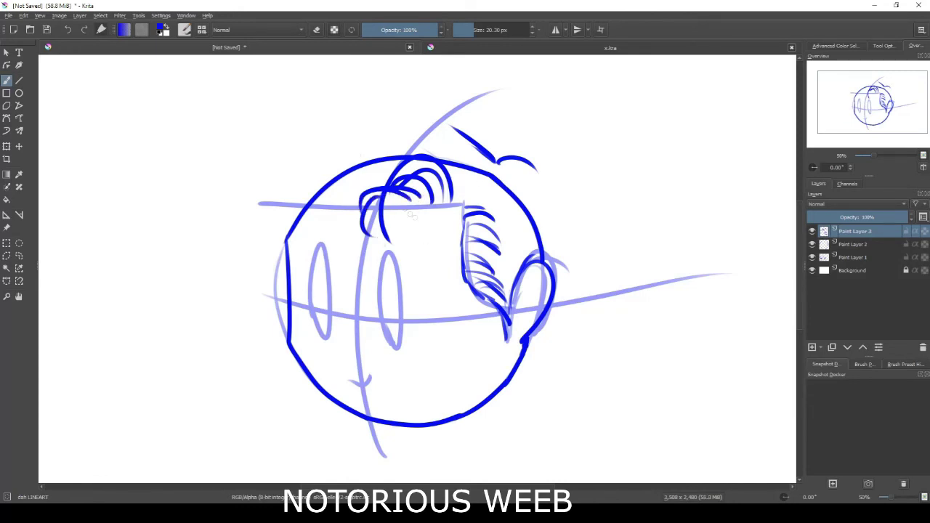
# Step: Add hair arcs down the left of the head and strands capping the top
pyautogui.moveTo(386, 171); pyautogui.dragTo(333, 233)
pyautogui.moveTo(383, 155); pyautogui.dragTo(320, 235)
pyautogui.moveTo(350, 165); pyautogui.dragTo(320, 249)
pyautogui.moveTo(366, 149)
pyautogui.mouseDown()
pyautogui.moveTo(292, 223)
pyautogui.moveTo(285, 214)
pyautogui.moveTo(313, 244)
pyautogui.mouseUp()
pyautogui.moveTo(464, 149)
pyautogui.mouseDown()
pyautogui.moveTo(315, 146)
pyautogui.moveTo(346, 180)
pyautogui.mouseUp()
pyautogui.moveTo(412, 140); pyautogui.dragTo(313, 201)
pyautogui.moveTo(331, 142); pyautogui.dragTo(300, 179)
pyautogui.moveTo(441, 115); pyautogui.dragTo(353, 136)
pyautogui.moveTo(448, 137)
pyautogui.mouseDown()
pyautogui.moveTo(365, 156)
pyautogui.moveTo(465, 154)
pyautogui.moveTo(411, 120)
pyautogui.moveTo(453, 166)
pyautogui.mouseUp()
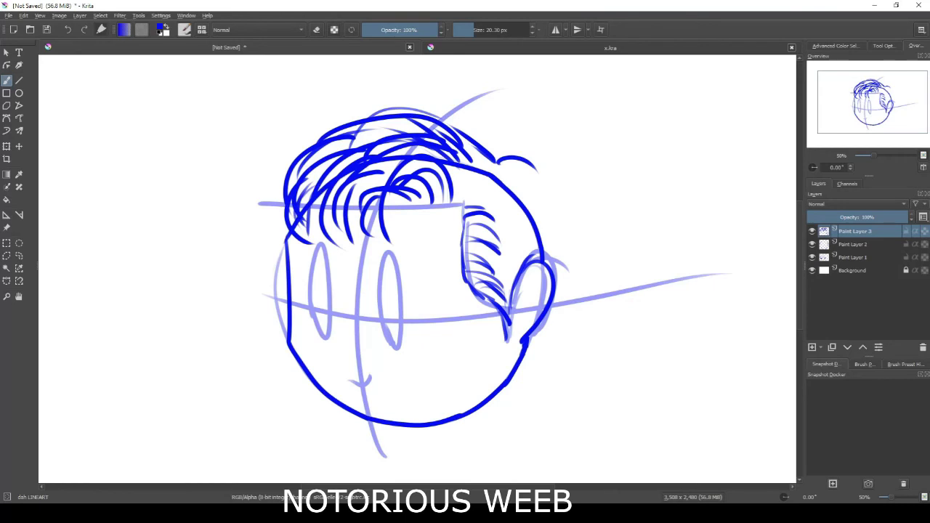
# Step: Draw the hair's left edge down to the cheek and hatch the side hair by the ear
pyautogui.moveTo(311, 168); pyautogui.dragTo(284, 259)
pyautogui.hotkey('ctrl', 'z')
pyautogui.moveTo(283, 182); pyautogui.dragTo(285, 239)
pyautogui.moveTo(477, 198); pyautogui.dragTo(546, 248)
pyautogui.moveTo(497, 216)
pyautogui.mouseDown()
pyautogui.moveTo(526, 255)
pyautogui.moveTo(503, 286)
pyautogui.mouseUp()
pyautogui.moveTo(478, 251)
pyautogui.mouseDown()
pyautogui.moveTo(503, 286)
pyautogui.moveTo(501, 272)
pyautogui.mouseUp()
pyautogui.moveTo(484, 222); pyautogui.dragTo(515, 282)
pyautogui.moveTo(484, 206)
pyautogui.mouseDown()
pyautogui.moveTo(525, 253)
pyautogui.moveTo(532, 245)
pyautogui.mouseUp()
pyautogui.moveTo(487, 190); pyautogui.dragTo(541, 234)
# Step: Add an outer arc over the ear and hatch the right edge of the side hair
pyautogui.moveTo(504, 156); pyautogui.dragTo(558, 240)
pyautogui.moveTo(545, 203); pyautogui.dragTo(555, 226)
pyautogui.moveTo(561, 234)
pyautogui.mouseDown()
pyautogui.moveTo(577, 273)
pyautogui.moveTo(561, 278)
pyautogui.mouseUp()
pyautogui.hotkey('ctrl', 'z')
pyautogui.hotkey('ctrl', 'z')
pyautogui.hotkey('ctrl', 'z')
pyautogui.moveTo(524, 190); pyautogui.dragTo(557, 250)
pyautogui.moveTo(512, 161); pyautogui.dragTo(548, 215)
pyautogui.moveTo(502, 169); pyautogui.dragTo(520, 176)
# Step: Hatch the upper-right and upper hair across the crown
pyautogui.moveTo(471, 132)
pyautogui.mouseDown()
pyautogui.moveTo(483, 169)
pyautogui.moveTo(476, 191)
pyautogui.mouseUp()
pyautogui.moveTo(426, 147); pyautogui.dragTo(467, 189)
pyautogui.moveTo(454, 154); pyautogui.dragTo(466, 163)
pyautogui.moveTo(433, 173); pyautogui.dragTo(445, 195)
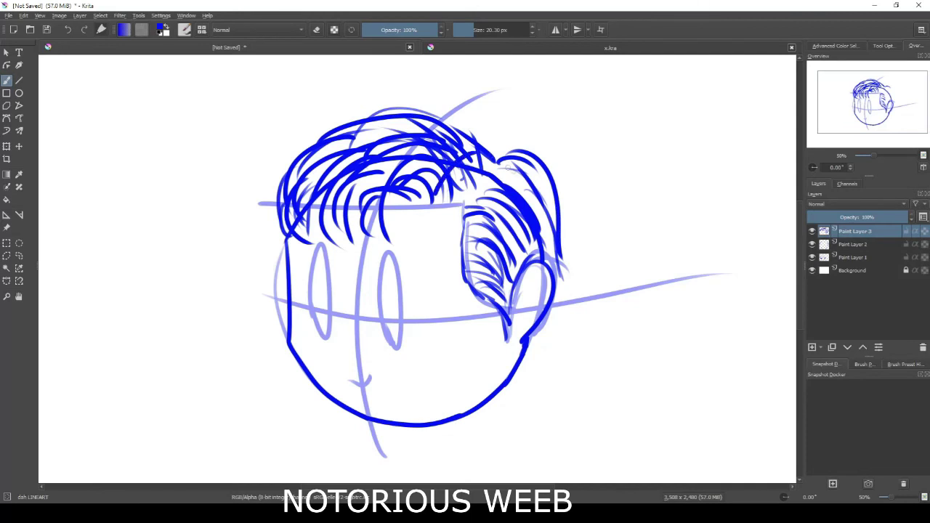
pyautogui.moveTo(372, 150)
pyautogui.mouseDown()
pyautogui.moveTo(425, 159)
pyautogui.moveTo(402, 139)
pyautogui.moveTo(478, 170)
pyautogui.moveTo(461, 198)
pyautogui.mouseUp()
pyautogui.moveTo(497, 117)
pyautogui.mouseDown()
pyautogui.moveTo(436, 151)
pyautogui.moveTo(465, 191)
pyautogui.moveTo(436, 186)
pyautogui.mouseUp()
pyautogui.moveTo(369, 154); pyautogui.dragTo(410, 149)
pyautogui.moveTo(330, 160)
pyautogui.mouseDown()
pyautogui.moveTo(300, 196)
pyautogui.moveTo(322, 186)
pyautogui.mouseUp()
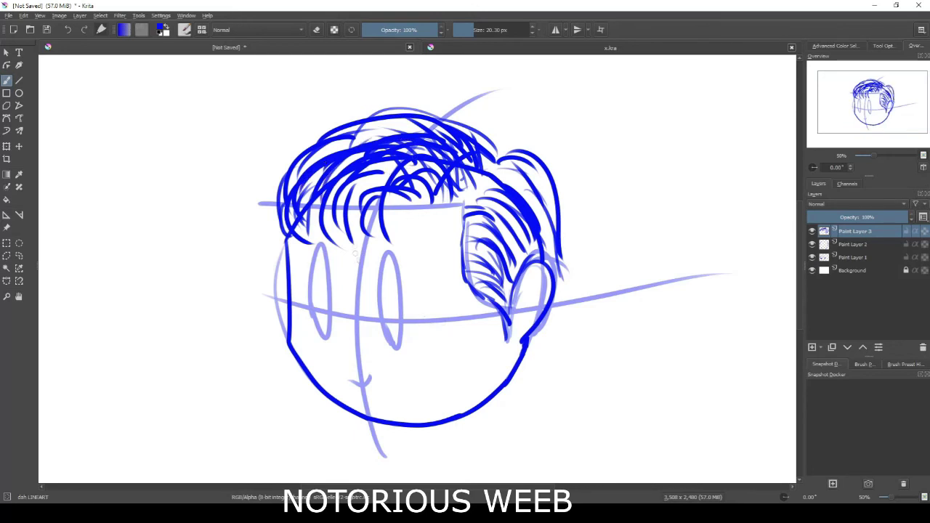
# Step: Hatch the left and left-centre hair, plus more side-hair strokes
pyautogui.moveTo(375, 179); pyautogui.dragTo(339, 207)
pyautogui.moveTo(325, 173)
pyautogui.mouseDown()
pyautogui.moveTo(307, 191)
pyautogui.moveTo(295, 240)
pyautogui.mouseUp()
pyautogui.moveTo(381, 176); pyautogui.dragTo(349, 223)
pyautogui.moveTo(402, 192); pyautogui.dragTo(367, 183)
pyautogui.moveTo(423, 178); pyautogui.dragTo(413, 191)
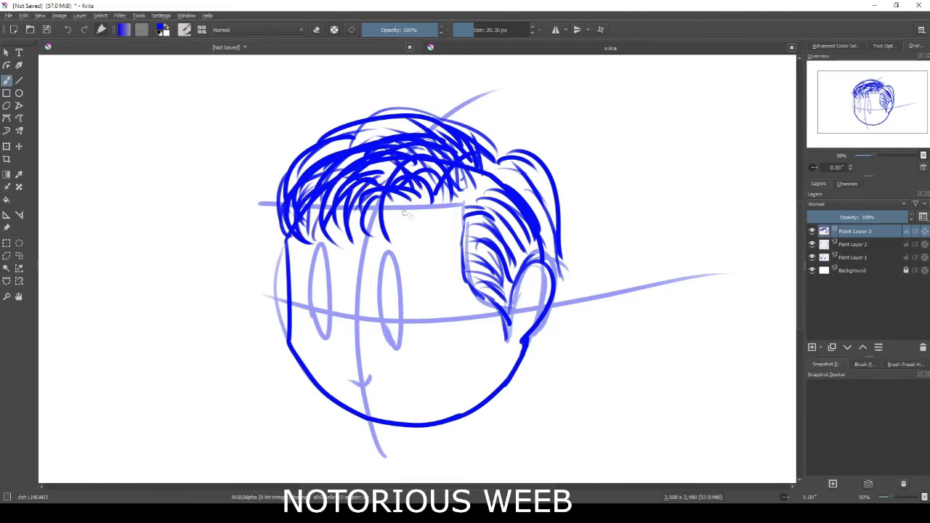
pyautogui.moveTo(481, 215); pyautogui.dragTo(466, 280)
pyautogui.moveTo(507, 176); pyautogui.dragTo(529, 206)
# Step: Add strands along the upper-left and top of the hair to finish the crown
pyautogui.moveTo(305, 144)
pyautogui.mouseDown()
pyautogui.moveTo(245, 234)
pyautogui.moveTo(350, 119)
pyautogui.moveTo(289, 149)
pyautogui.moveTo(269, 229)
pyautogui.mouseUp()
pyautogui.hotkey('ctrl', 'z')
pyautogui.moveTo(282, 192); pyautogui.dragTo(270, 234)
pyautogui.moveTo(387, 124)
pyautogui.mouseDown()
pyautogui.moveTo(362, 115)
pyautogui.moveTo(336, 128)
pyautogui.mouseUp()
pyautogui.moveTo(327, 145); pyautogui.dragTo(316, 162)
pyautogui.moveTo(405, 102)
pyautogui.mouseDown()
pyautogui.moveTo(467, 129)
pyautogui.moveTo(295, 143)
pyautogui.mouseUp()
pyautogui.moveTo(436, 111); pyautogui.dragTo(343, 132)
pyautogui.moveTo(417, 125)
pyautogui.mouseDown()
pyautogui.moveTo(324, 149)
pyautogui.moveTo(316, 188)
pyautogui.mouseUp()
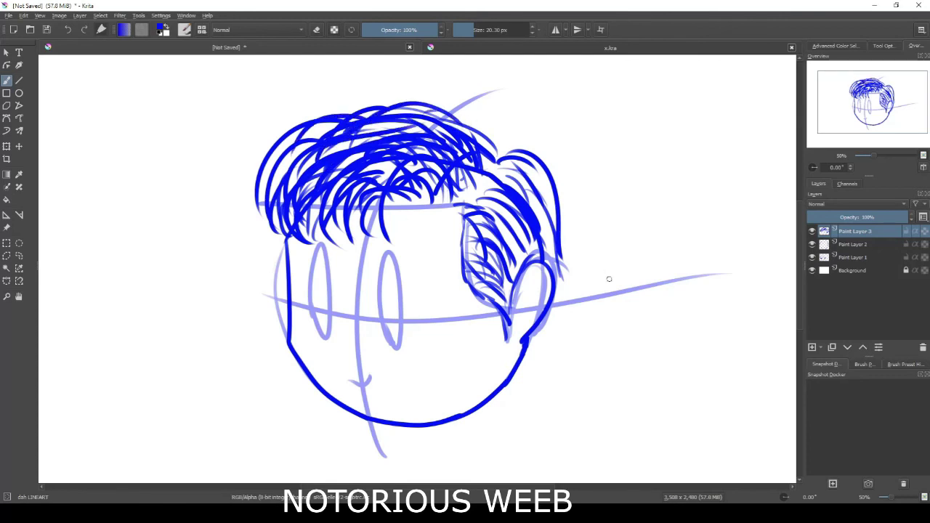
pyautogui.click(813, 348)
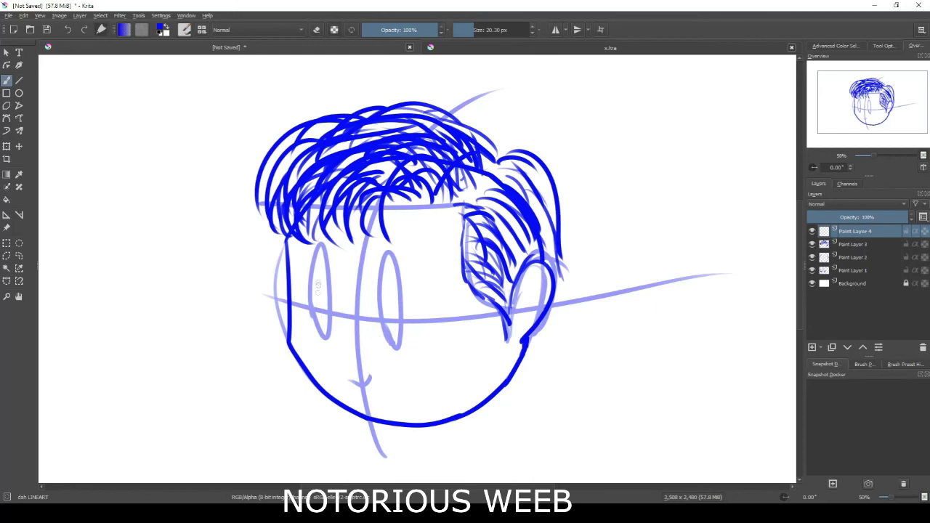
# Step: Try a left eye stroke, then sketch V- and W-shaped mouth strokes, undoing each attempt
pyautogui.moveTo(322, 333); pyautogui.dragTo(319, 247)
pyautogui.hotkey('ctrl', 'z')
pyautogui.moveTo(341, 377); pyautogui.dragTo(385, 397)
pyautogui.hotkey('ctrl', 'z')
pyautogui.moveTo(341, 377)
pyautogui.mouseDown()
pyautogui.moveTo(385, 399)
pyautogui.moveTo(360, 399)
pyautogui.moveTo(378, 367)
pyautogui.mouseUp()
pyautogui.hotkey('ctrl', 'z')
pyautogui.hotkey('ctrl', 'z')
pyautogui.hotkey('ctrl', 'z')
pyautogui.moveTo(329, 367)
pyautogui.mouseDown()
pyautogui.moveTo(404, 356)
pyautogui.moveTo(360, 402)
pyautogui.mouseUp()
pyautogui.hotkey('ctrl', 'z')
# Step: Keep redrawing the W-shaped fanged mouth lower, narrower and higher, undoing unsatisfying strokes
pyautogui.hotkey('ctrl', 'z')
pyautogui.hotkey('ctrl', 'z')
pyautogui.hotkey('ctrl', 'z')
pyautogui.moveTo(329, 365); pyautogui.dragTo(392, 357)
pyautogui.hotkey('ctrl', 'z')
pyautogui.moveTo(326, 362); pyautogui.dragTo(406, 365)
pyautogui.hotkey('ctrl', 'z')
pyautogui.moveTo(339, 366); pyautogui.dragTo(399, 355)
pyautogui.hotkey('ctrl', 'z')
pyautogui.moveTo(339, 366); pyautogui.dragTo(399, 355)
pyautogui.hotkey('ctrl', 'z')
pyautogui.moveTo(332, 360); pyautogui.dragTo(393, 364)
pyautogui.hotkey('ctrl', 'z')
pyautogui.moveTo(333, 366); pyautogui.dragTo(389, 404)
pyautogui.hotkey('ctrl', 'z')
pyautogui.moveTo(333, 367)
pyautogui.mouseDown()
pyautogui.moveTo(398, 384)
pyautogui.moveTo(389, 380)
pyautogui.mouseUp()
pyautogui.hotkey('ctrl', 'z')
pyautogui.hotkey('ctrl', 'z')
pyautogui.moveTo(321, 360)
pyautogui.mouseDown()
pyautogui.moveTo(349, 378)
pyautogui.moveTo(398, 362)
pyautogui.moveTo(362, 387)
pyautogui.moveTo(382, 368)
pyautogui.mouseUp()
pyautogui.hotkey('ctrl', 'z')
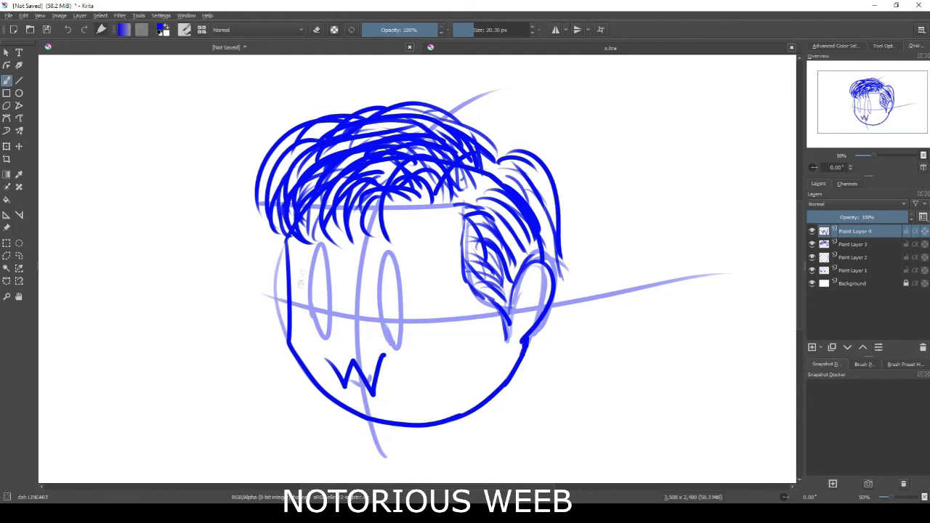
# Step: Ink two U-shaped closed eyes and a brow above the right eye, then thin the brush
pyautogui.moveTo(301, 275); pyautogui.dragTo(341, 303)
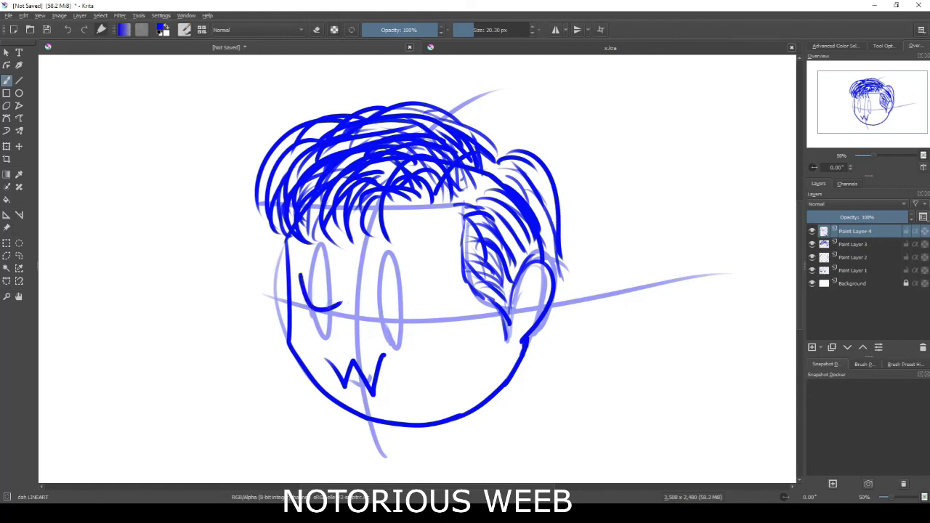
pyautogui.hotkey('ctrl', 'z')
pyautogui.hotkey('ctrl', 'z')
pyautogui.moveTo(299, 279); pyautogui.dragTo(434, 285)
pyautogui.hotkey('ctrl', 'z')
pyautogui.moveTo(374, 289); pyautogui.dragTo(430, 289)
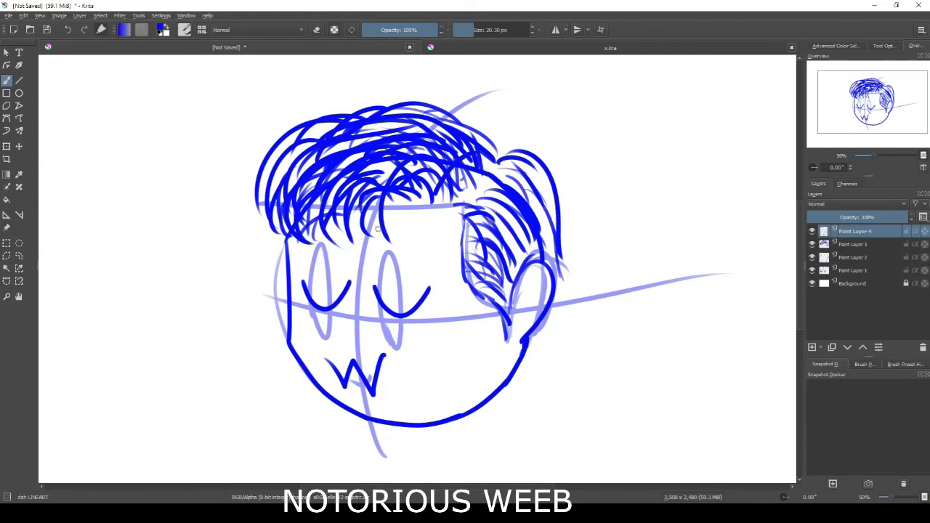
pyautogui.moveTo(385, 224); pyautogui.dragTo(448, 240)
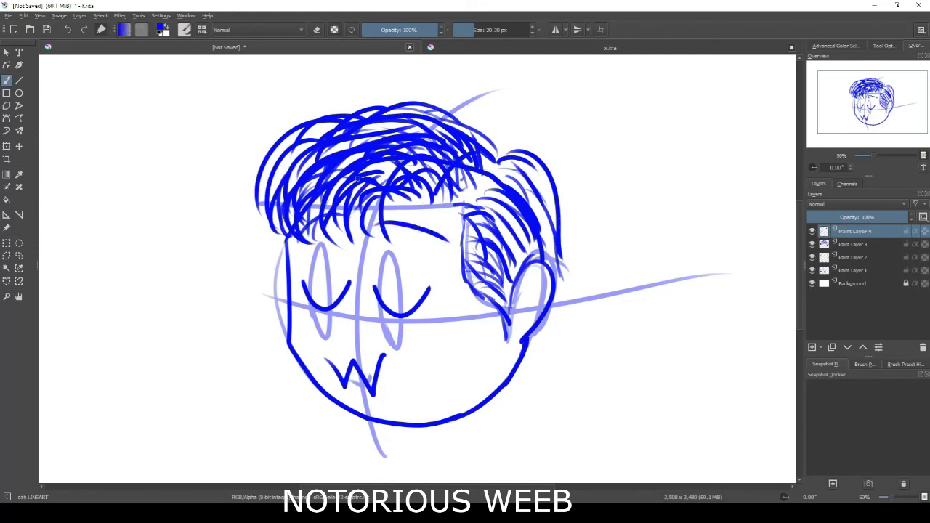
pyautogui.moveTo(474, 30); pyautogui.dragTo(465, 30)
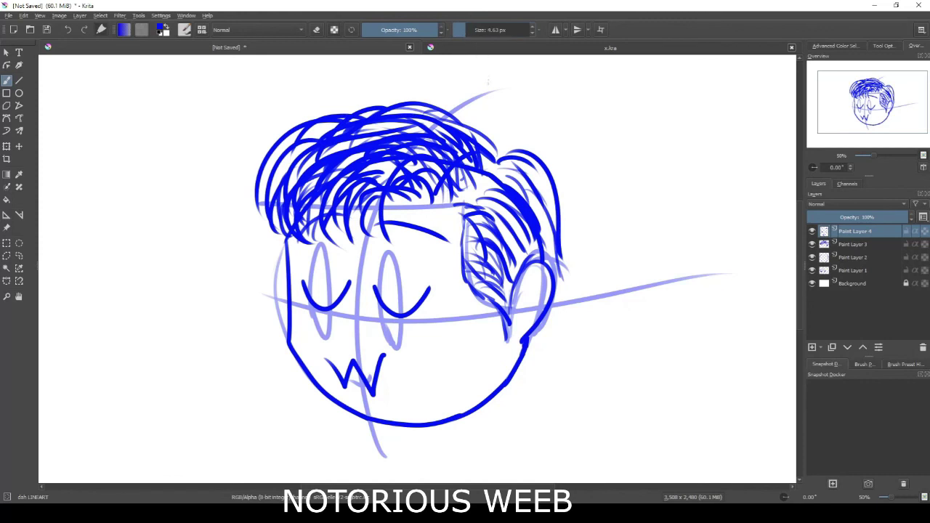
# Step: On Paint Layer 3 add a small side-hair hatch, then hide the Paint Layer 1 sketch guide
pyautogui.click(855, 244)
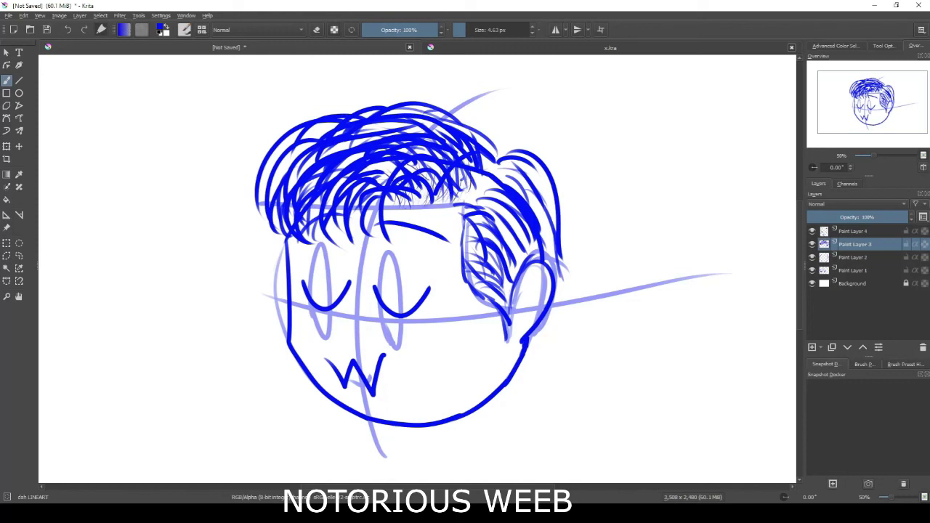
pyautogui.moveTo(474, 278); pyautogui.dragTo(484, 263)
pyautogui.click(812, 257)
pyautogui.click(812, 258)
pyautogui.click(812, 270)
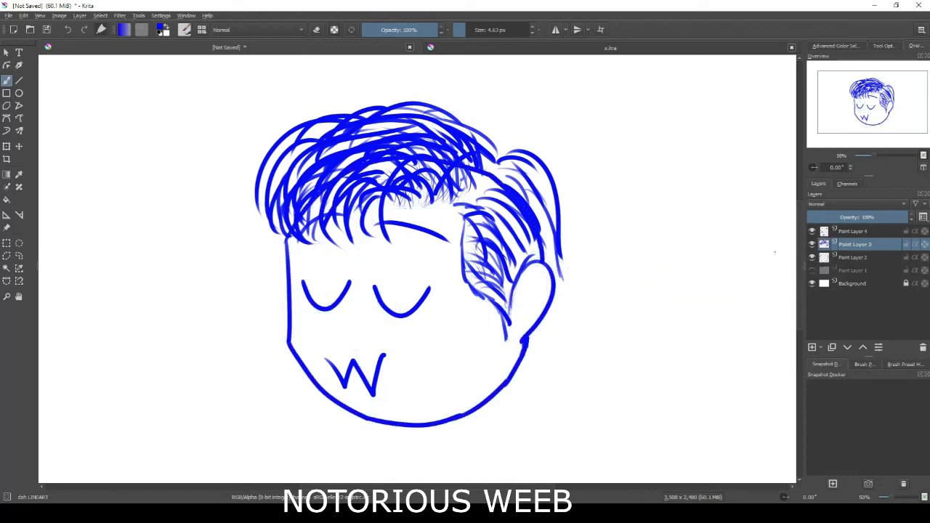
# Step: Zoom out, centre the finished head and handwrite '4/10' at the canvas top-left
pyautogui.scroll(-2, 494, 226)
pyautogui.scroll(2, 495, 227)
pyautogui.scroll(-2, 494, 227)
pyautogui.scroll(-1, 494, 227)
pyautogui.moveTo(495, 228); pyautogui.dragTo(475, 229)
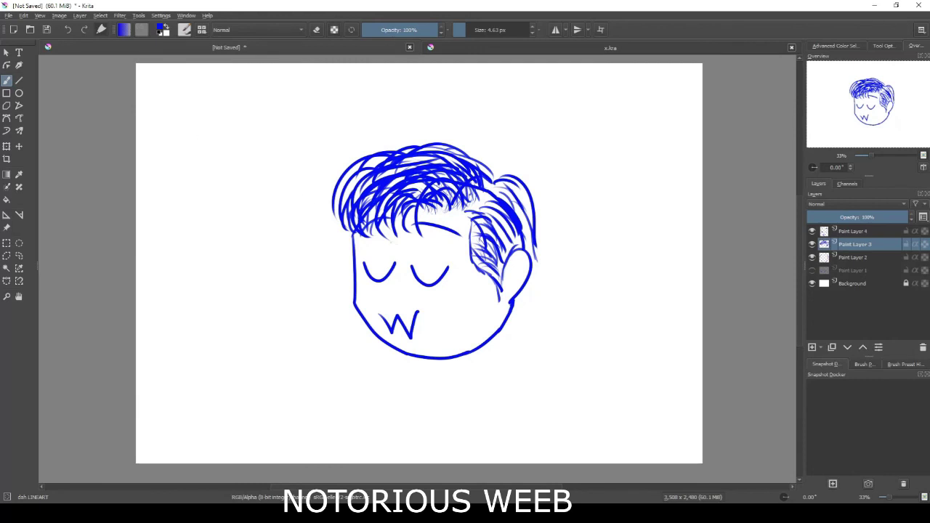
pyautogui.moveTo(167, 127)
pyautogui.mouseDown()
pyautogui.moveTo(176, 151)
pyautogui.moveTo(208, 170)
pyautogui.moveTo(226, 123)
pyautogui.moveTo(223, 83)
pyautogui.mouseUp()
pyautogui.moveTo(237, 118); pyautogui.dragTo(257, 156)
pyautogui.moveTo(271, 108)
pyautogui.mouseDown()
pyautogui.moveTo(258, 142)
pyautogui.moveTo(285, 125)
pyautogui.mouseUp()
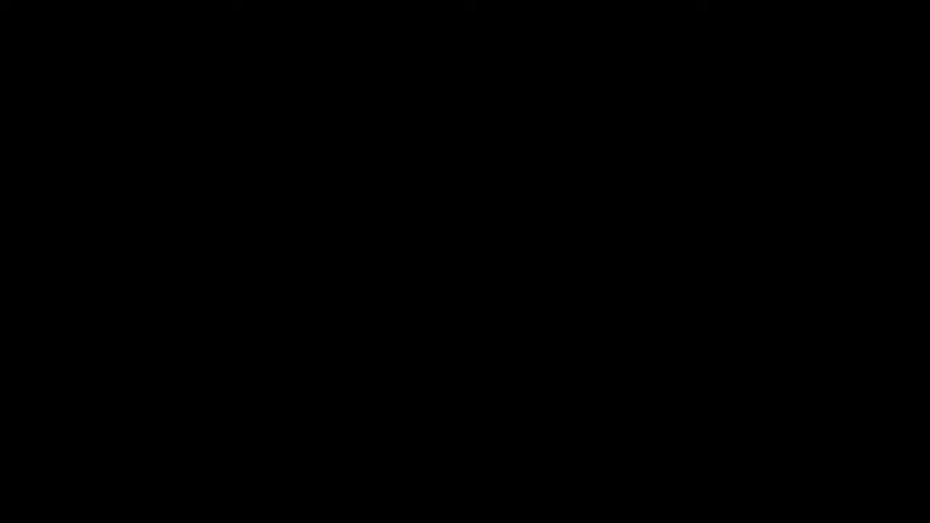